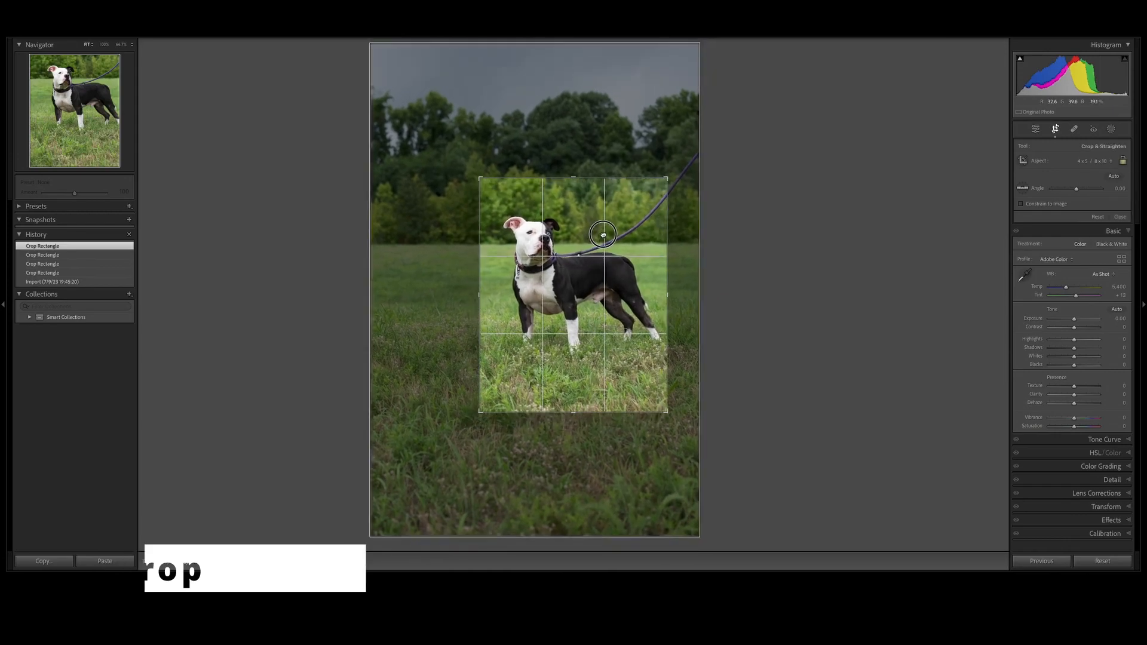
Step: Tighten the crop around the dog and set a custom white balance by sampling the white fur on its face
{"action": "left_click_drag", "start_coordinate": [669, 180], "coordinate": [664, 187]}
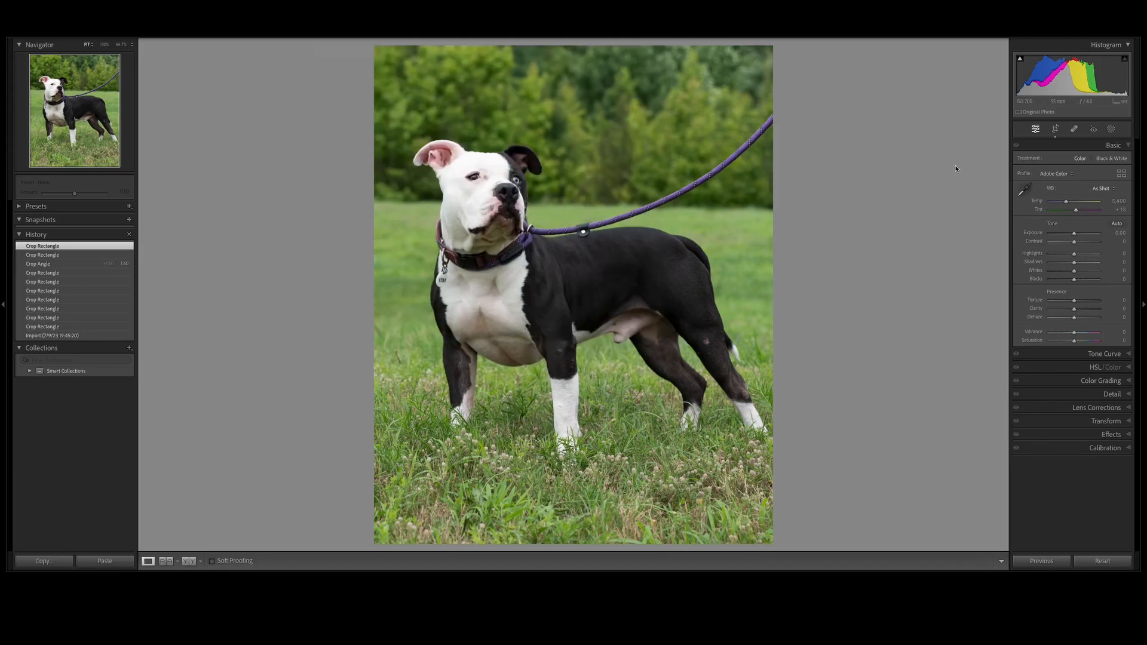
{"action": "left_click", "coordinate": [1024, 189]}
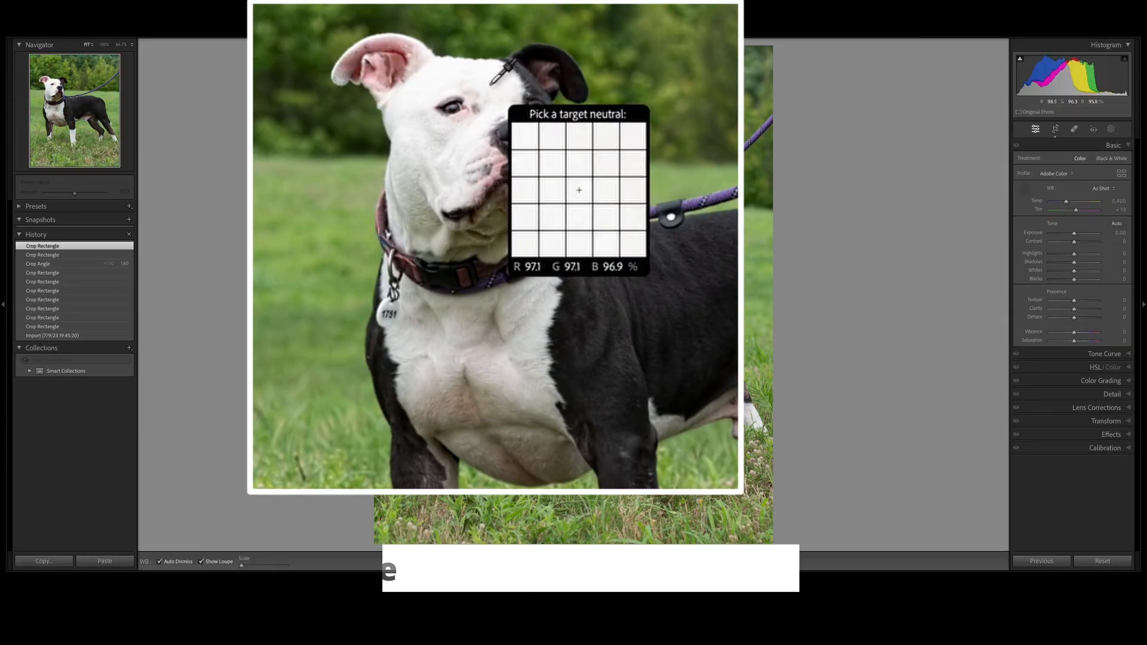
{"action": "left_click", "coordinate": [487, 161]}
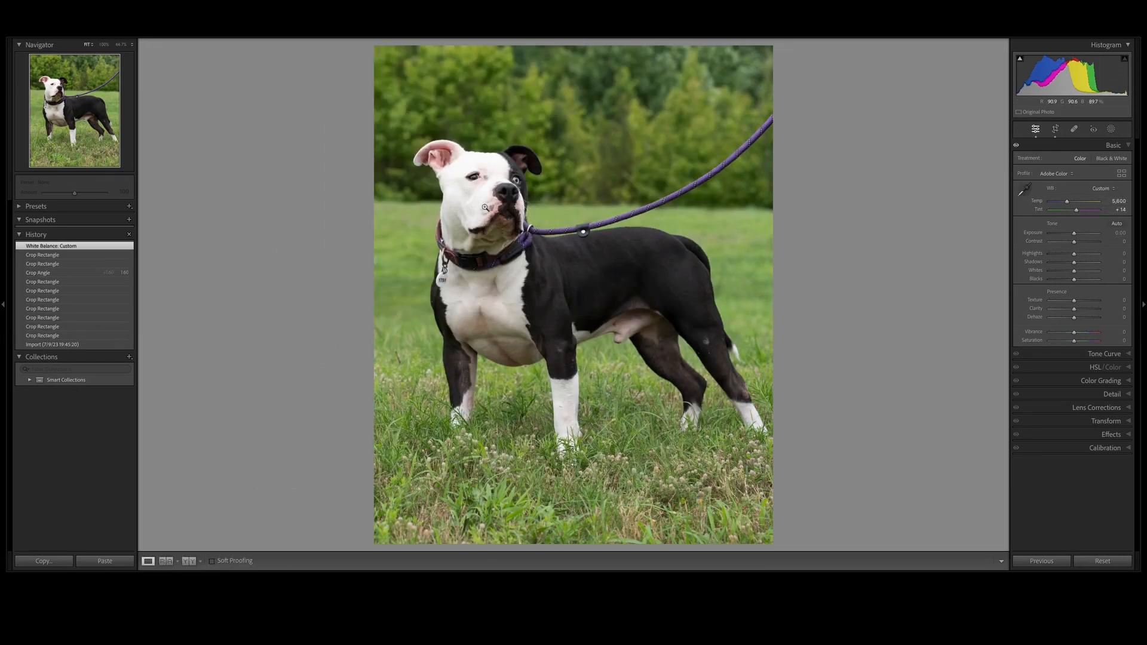
Step: Temporarily raise the photo's Saturation to check its color balance for unwanted casts
{"action": "key", "text": "shift+plus"}
{"action": "key", "text": "shift+plus"}
{"action": "key", "text": "shift+plus"}
{"action": "key", "text": "shift+plus"}
{"action": "key", "text": "shift+plus"}
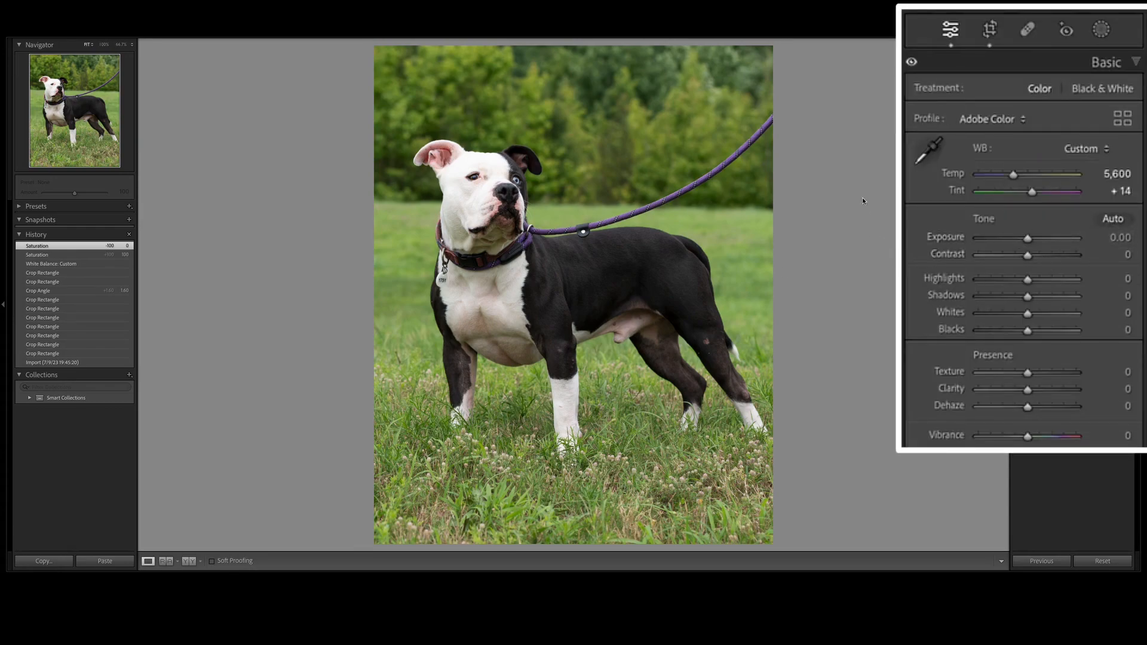
Step: Apply automatic tone settings to the photo and create a Select Subject mask on the dog
{"action": "left_click", "coordinate": [1117, 225]}
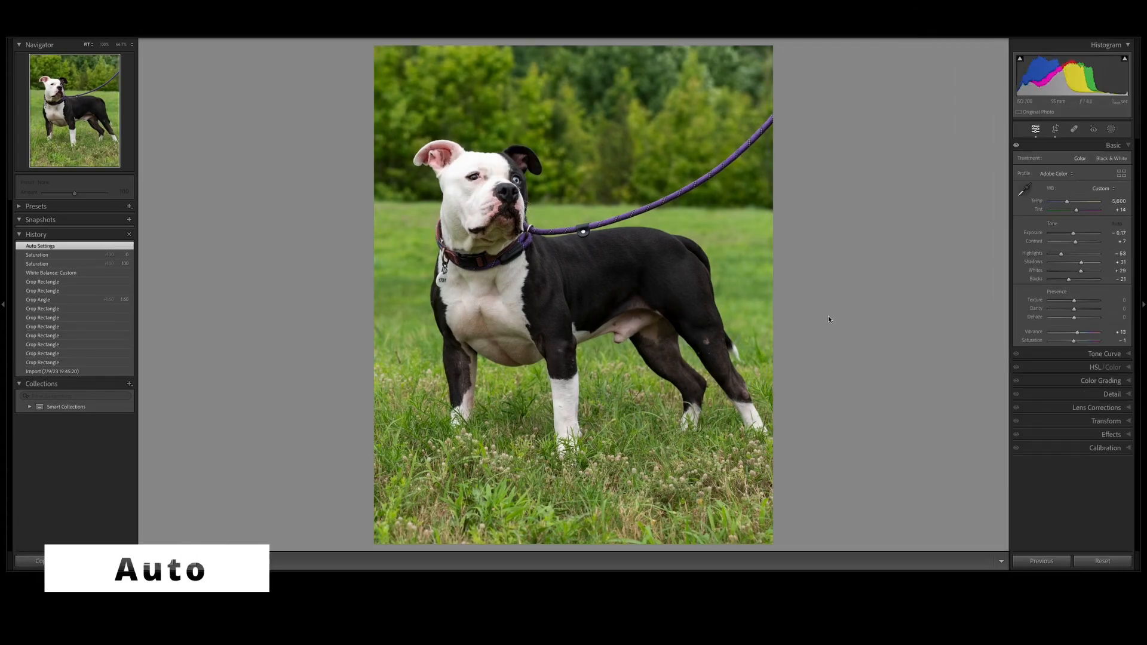
{"action": "left_click", "coordinate": [1110, 131]}
{"action": "left_click", "coordinate": [1036, 165]}
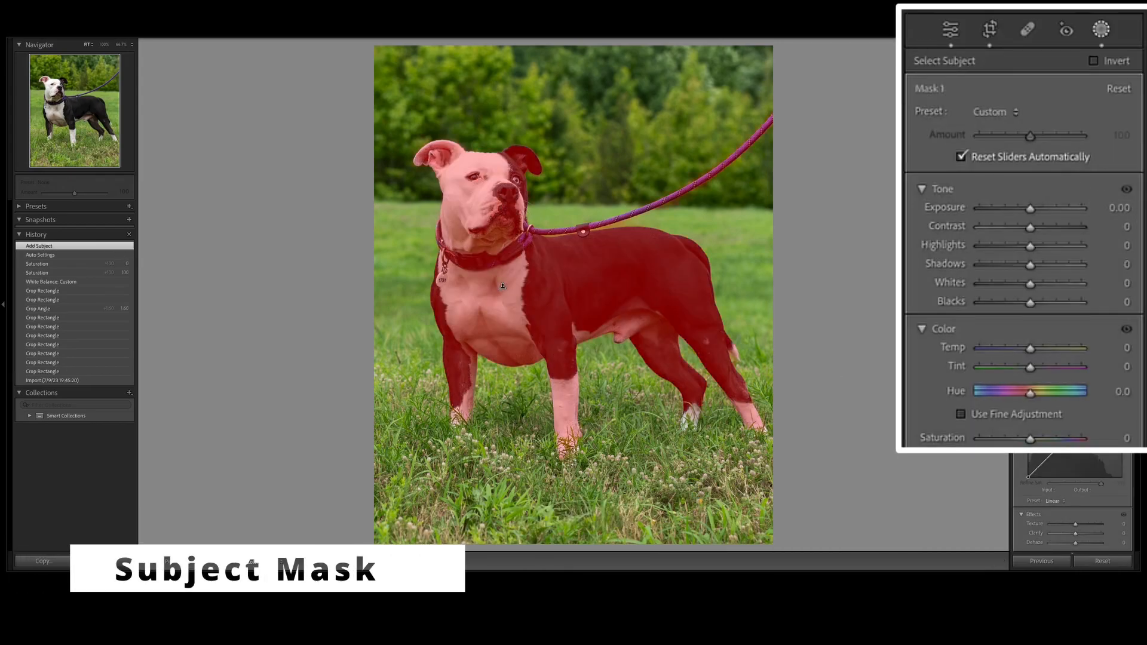
Step: Apply the custom DogContrastTextureClarityDehaze preset to the subject mask and review its curve and effects settings
{"action": "left_click", "coordinate": [1069, 171]}
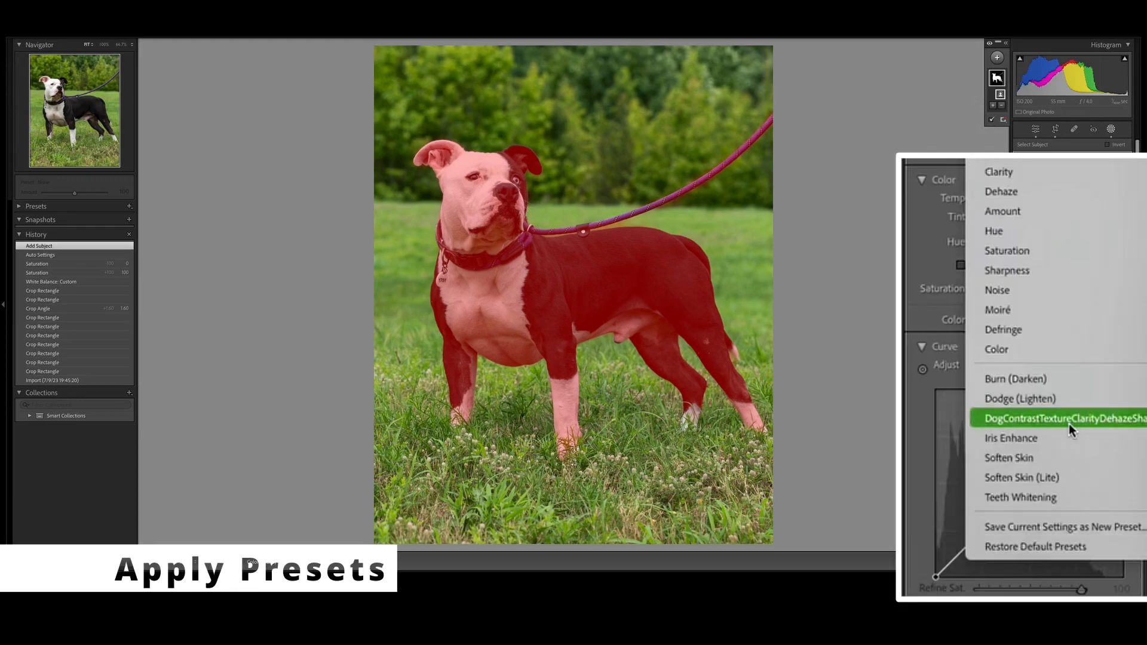
{"action": "left_click", "coordinate": [1069, 420]}
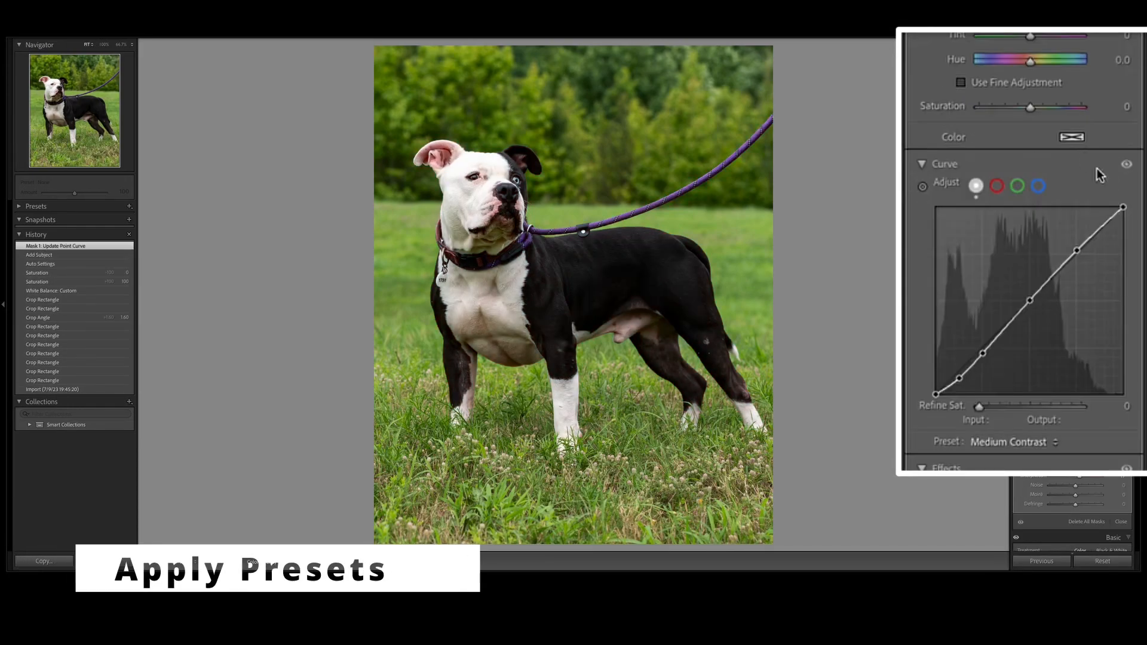
{"action": "scroll", "coordinate": [1028, 263], "scroll_direction": "down", "scroll_amount": 3}
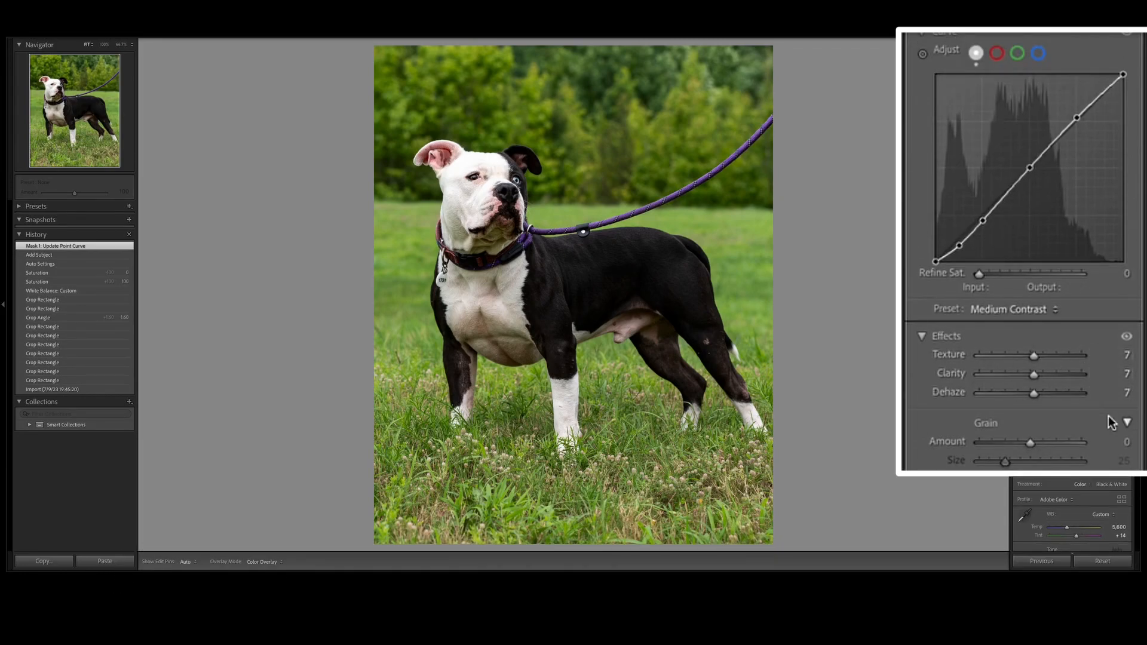
{"action": "scroll", "coordinate": [1094, 411], "scroll_direction": "up", "scroll_amount": 5}
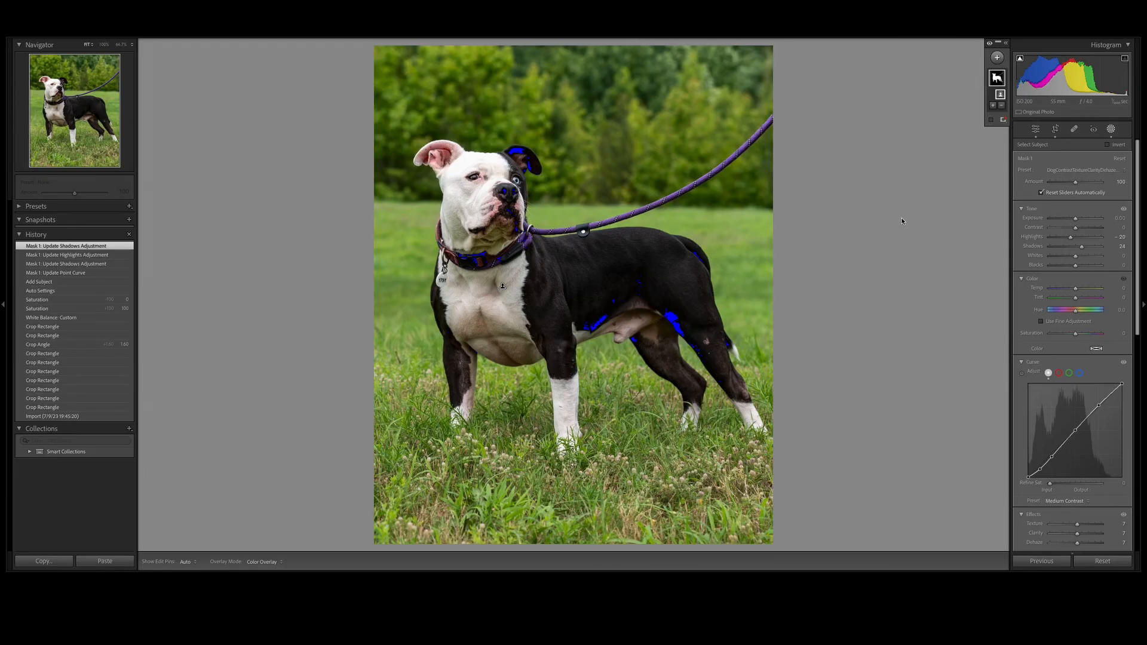
Step: Set the subject mask's Exposure to 0.25 while checking the dog for shadow clipping
{"action": "key", "text": "j"}
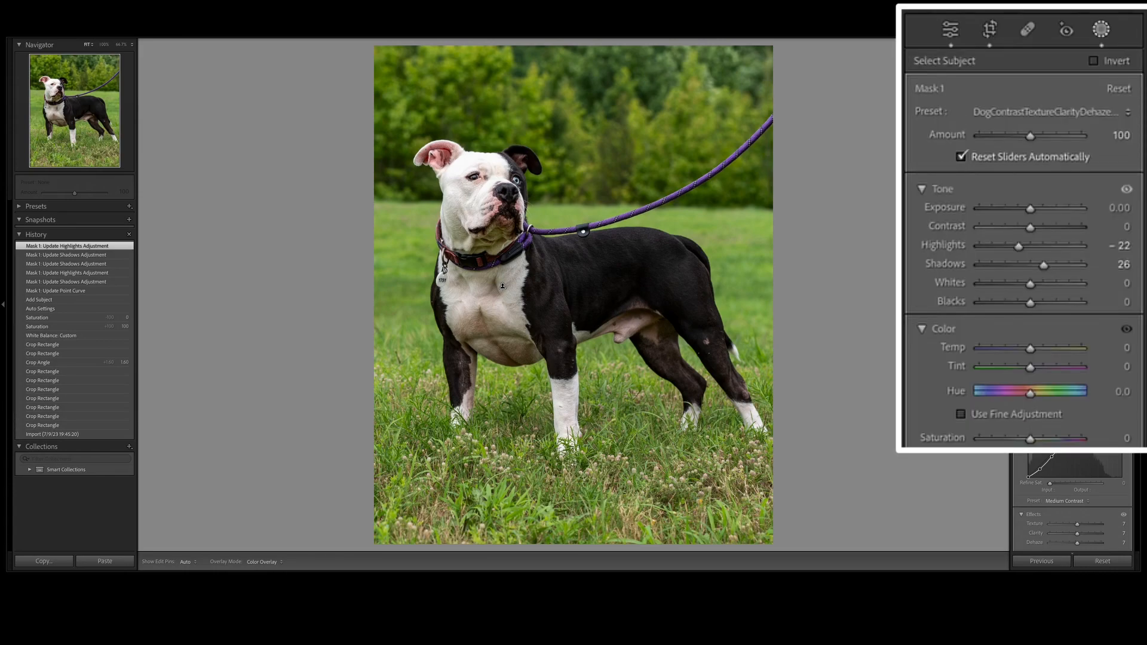
{"action": "key", "text": "Up"}
{"action": "key", "text": "j"}
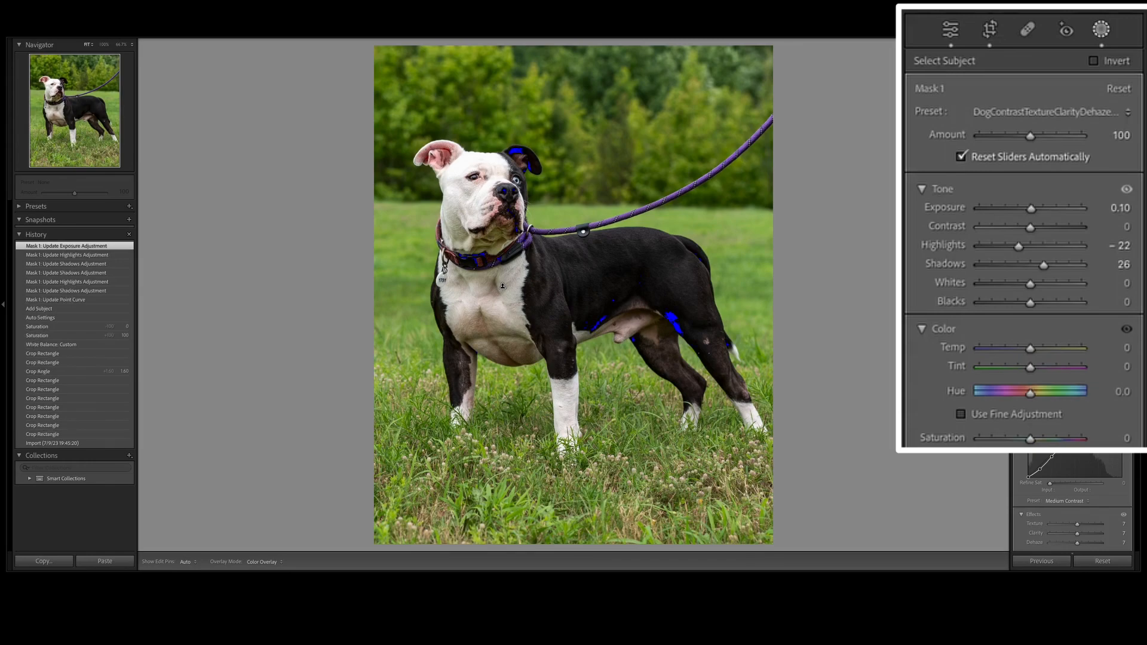
{"action": "key", "text": "Up"}
{"action": "key", "text": "Up"}
{"action": "key", "text": "Up"}
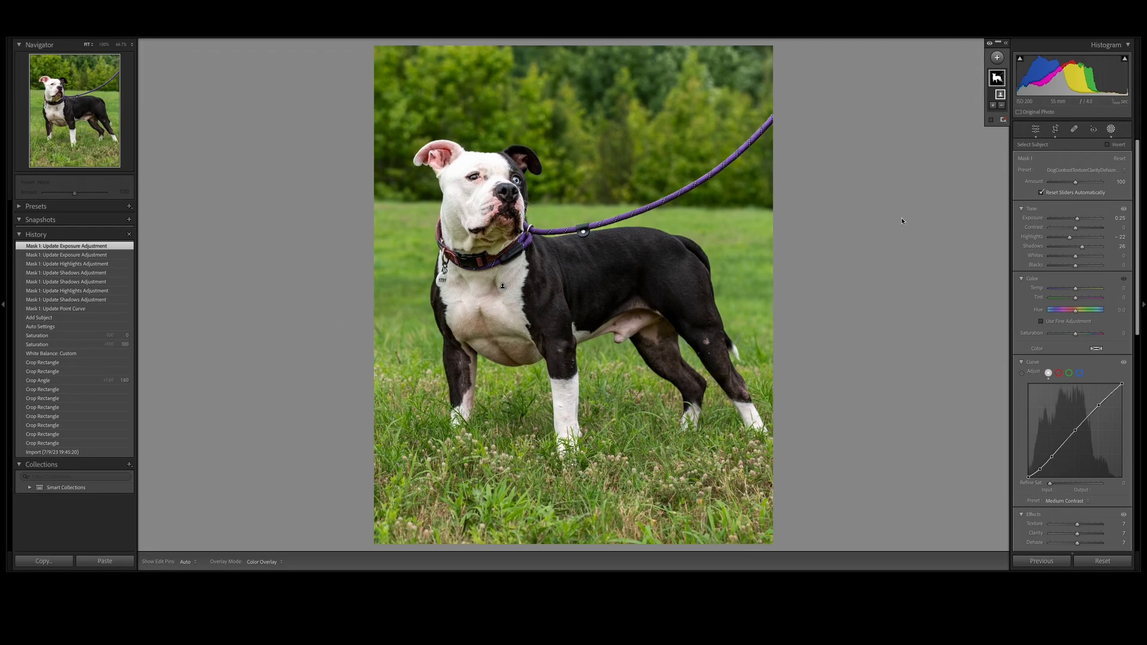
{"action": "key", "text": "j"}
{"action": "key", "text": "j"}
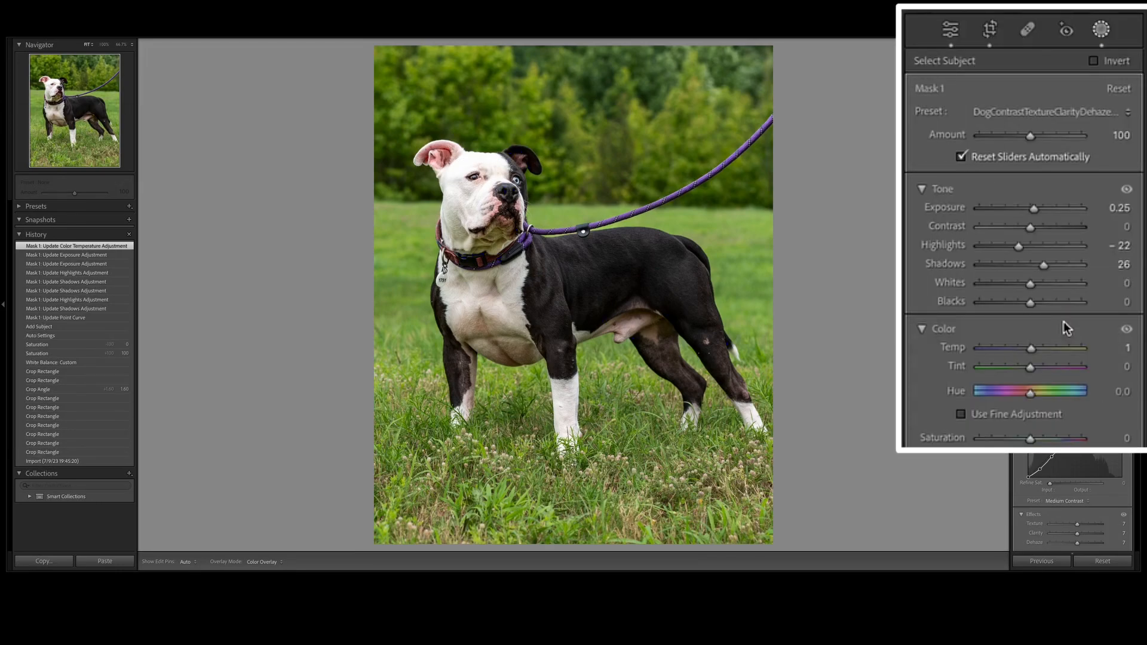
Step: Set the subject mask's Temp to 2 and Tint to 1, comparing its color adjustments on and off
{"action": "key", "text": "plus"}
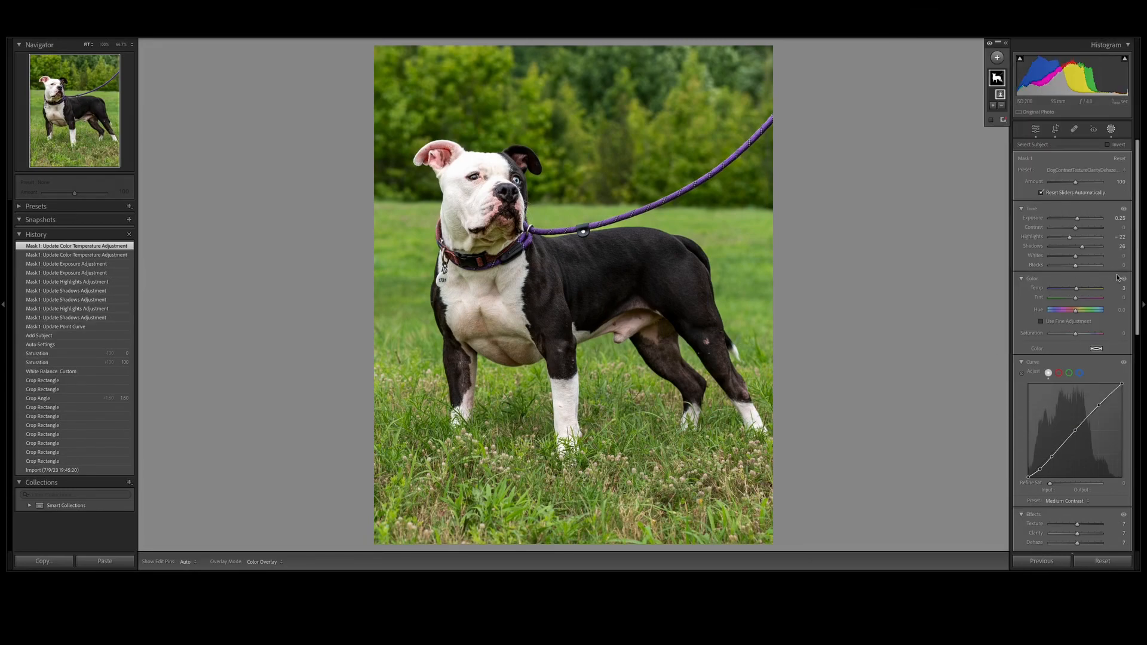
{"action": "left_click", "coordinate": [1123, 278]}
{"action": "left_click", "coordinate": [1122, 278]}
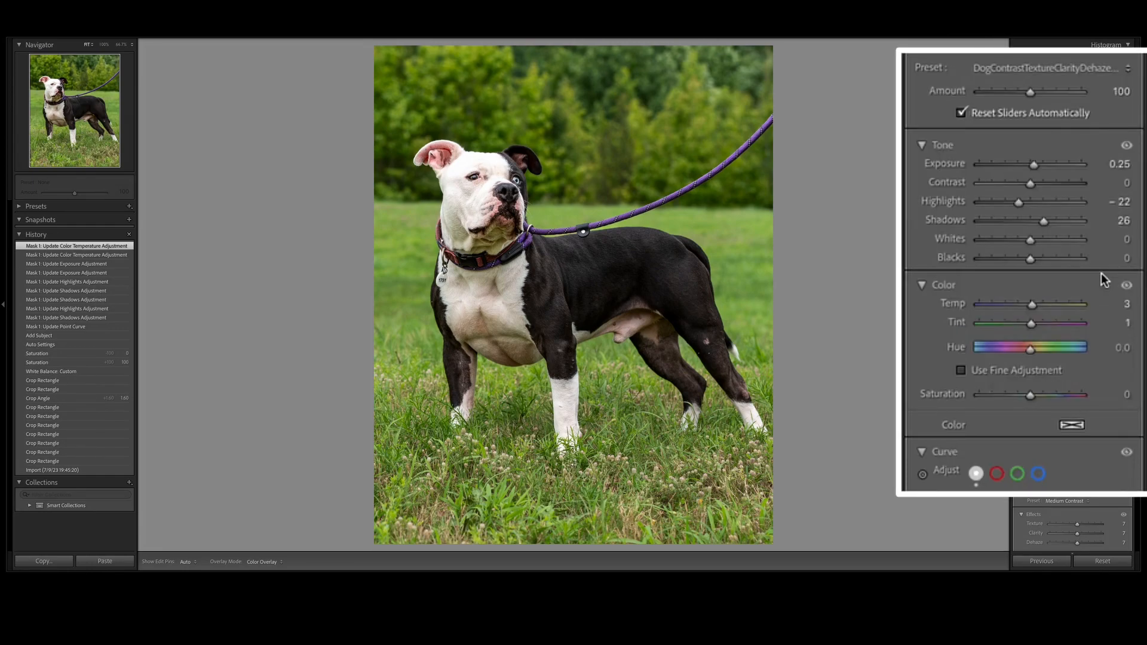
{"action": "key", "text": "plus"}
{"action": "key", "text": "minus"}
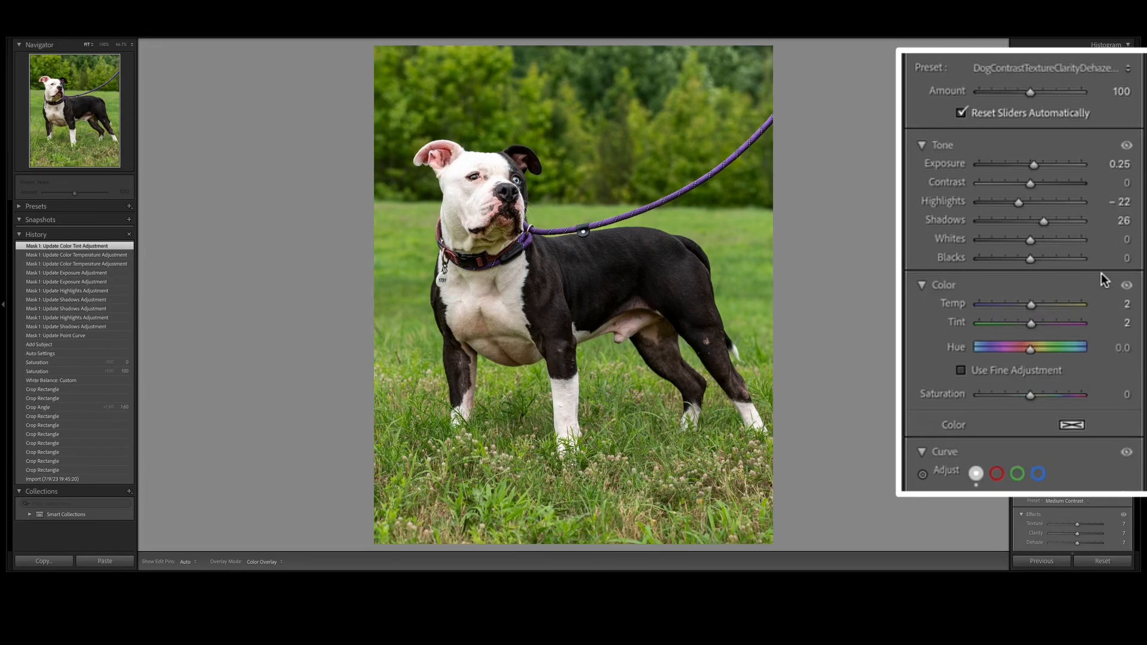
{"action": "left_click", "coordinate": [1123, 279]}
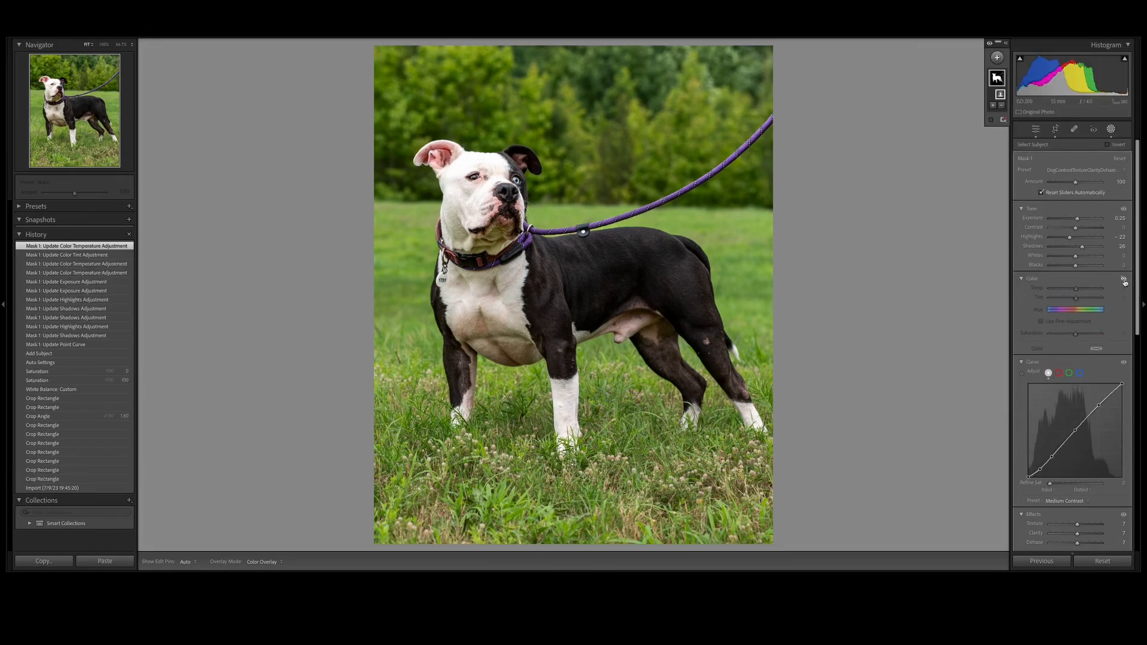
{"action": "left_click", "coordinate": [1123, 279]}
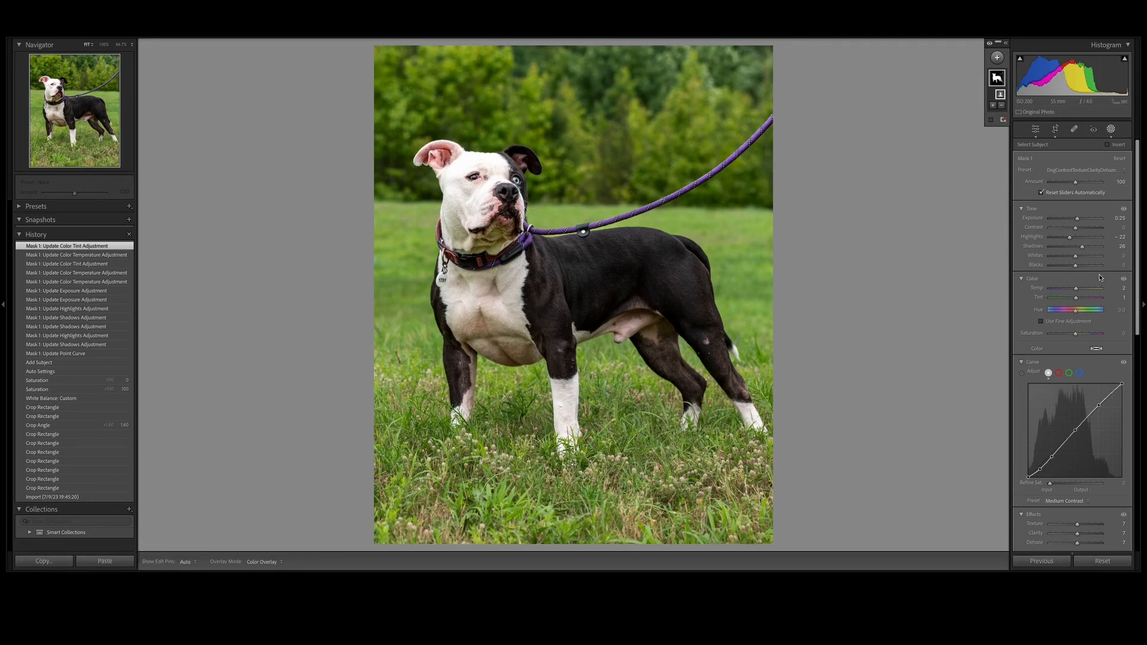
Step: Set the subject mask's Saturation to -10 and its Shadows to 27
{"action": "key", "text": "minus"}
{"action": "key", "text": "minus"}
{"action": "key", "text": "minus"}
{"action": "key", "text": "minus"}
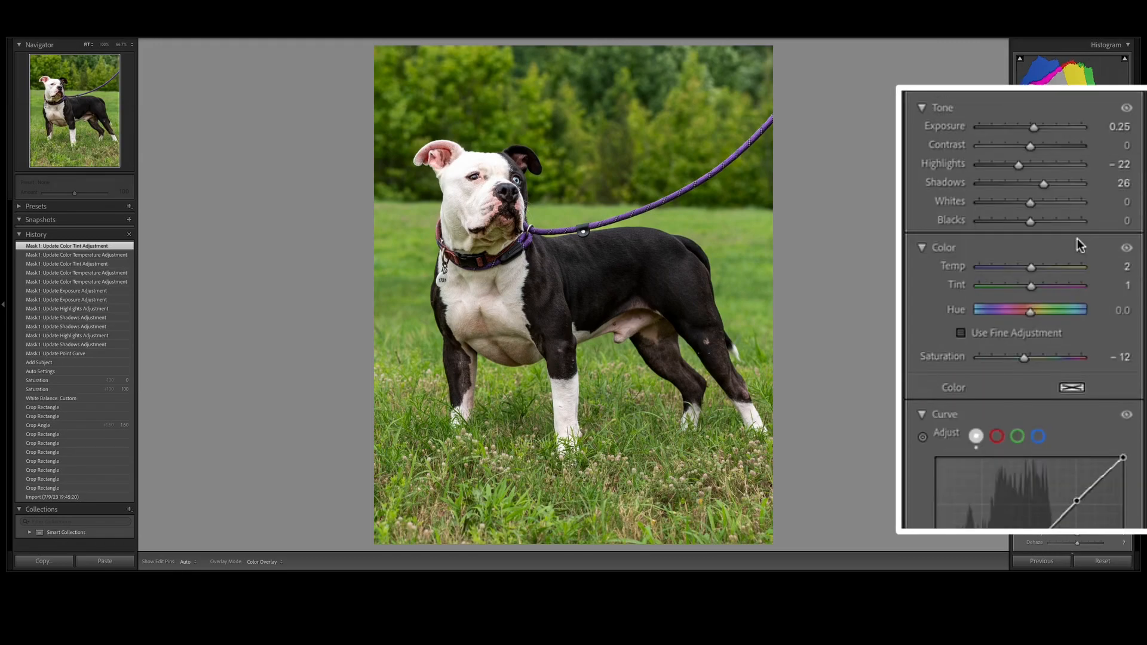
{"action": "key", "text": "plus"}
{"action": "key", "text": "plus"}
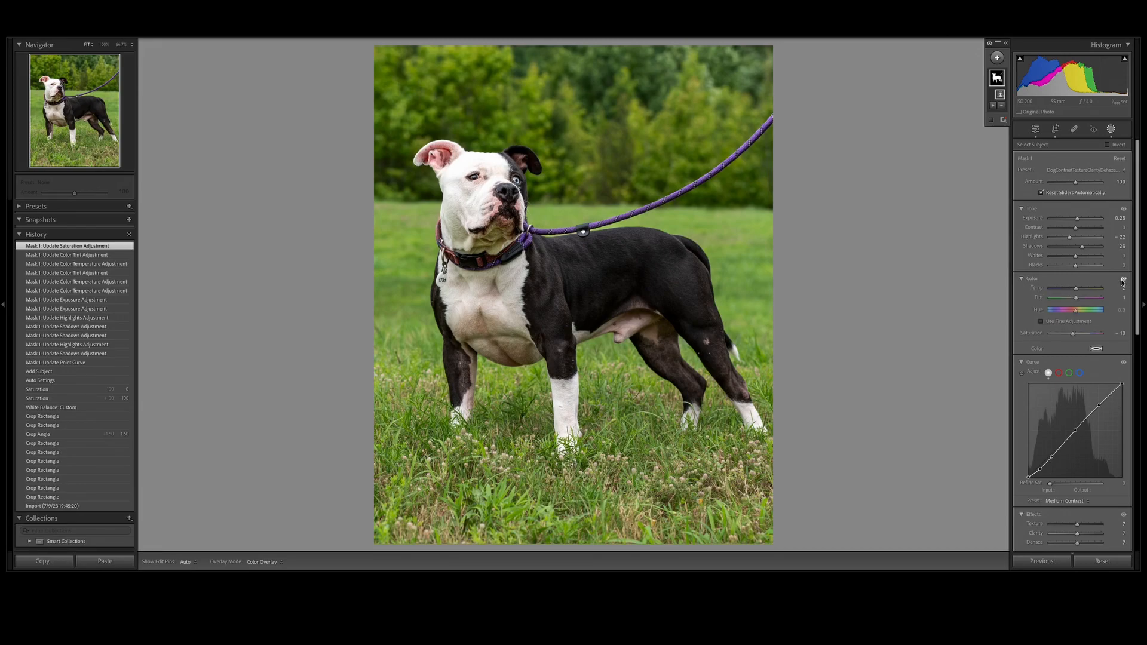
{"action": "key", "text": "shift+w"}
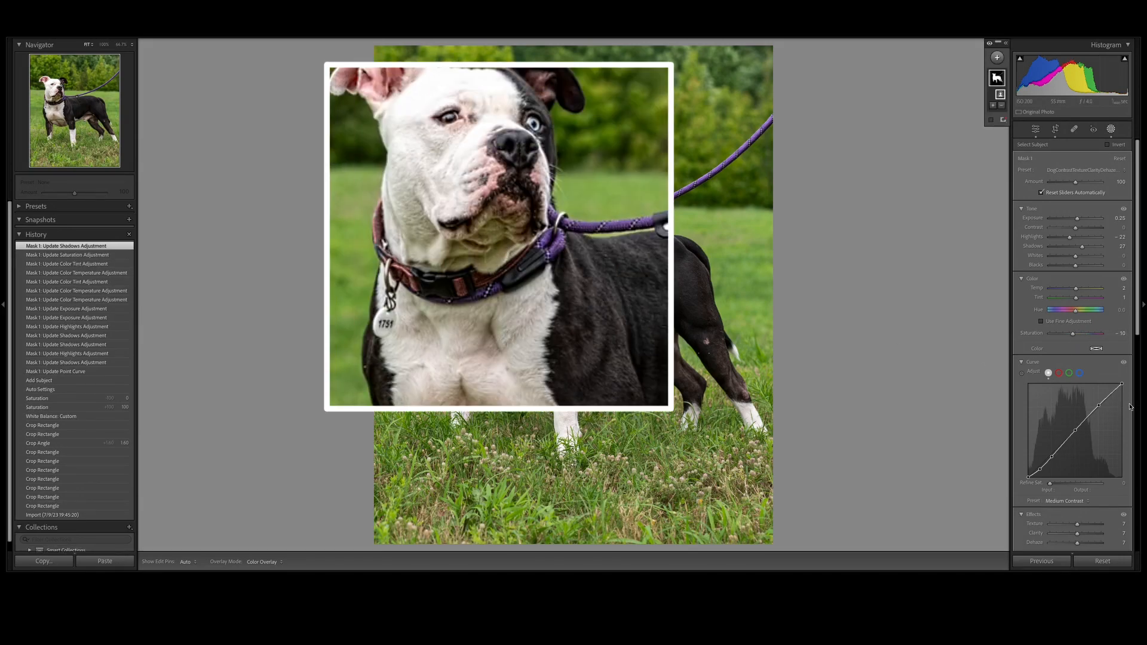
Step: Paint a new brush mask over the dog's throat and lower chest, with Tint 24 and Saturation -37
{"action": "left_click", "coordinate": [996, 58]}
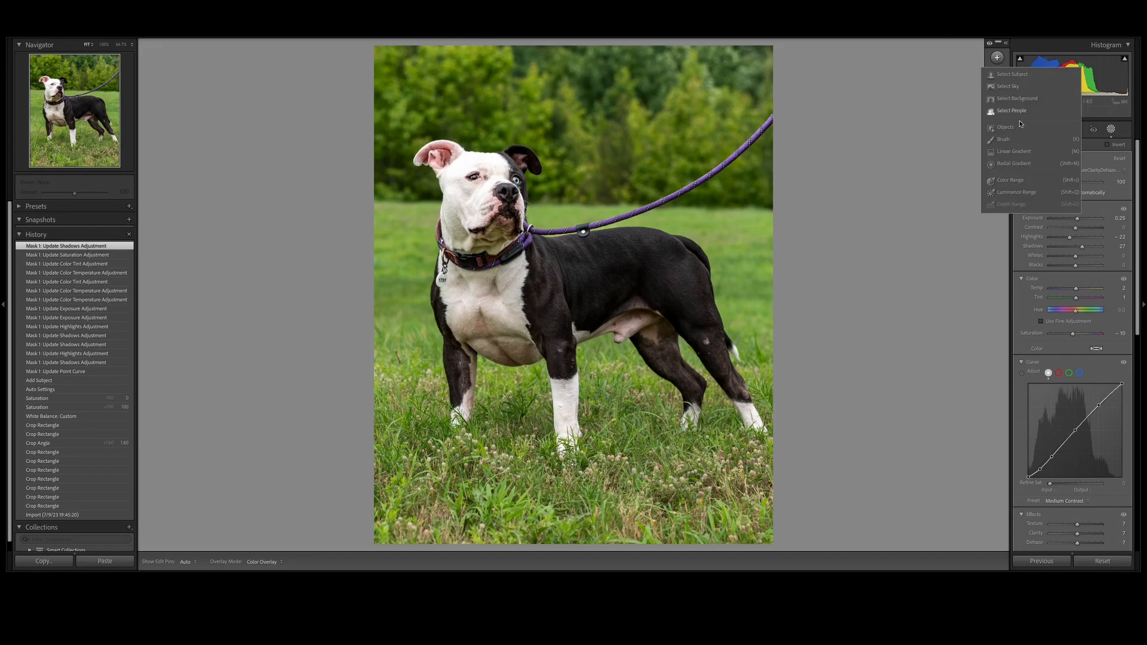
{"action": "mouse_move", "coordinate": [205, 217]}
{"action": "left_mouse_down"}
{"action": "mouse_move", "coordinate": [247, 226]}
{"action": "mouse_move", "coordinate": [257, 216]}
{"action": "mouse_move", "coordinate": [244, 201]}
{"action": "mouse_move", "coordinate": [258, 200]}
{"action": "mouse_move", "coordinate": [269, 200]}
{"action": "left_mouse_up"}
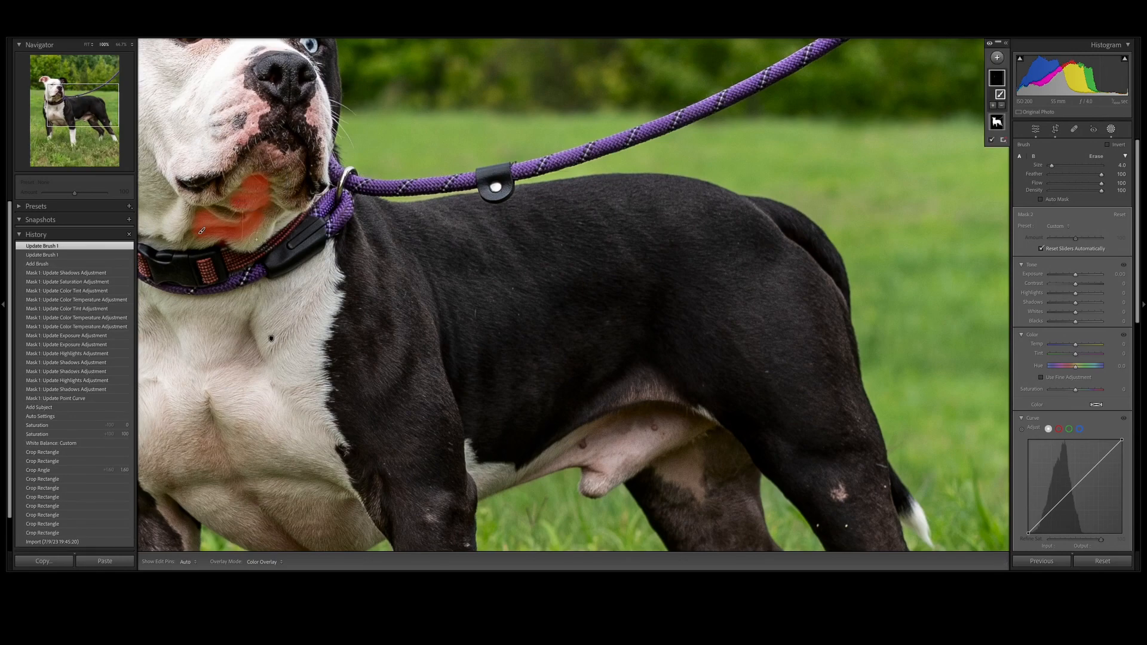
{"action": "mouse_move", "coordinate": [249, 245]}
{"action": "left_mouse_down"}
{"action": "mouse_move", "coordinate": [273, 215]}
{"action": "mouse_move", "coordinate": [207, 212]}
{"action": "mouse_move", "coordinate": [187, 240]}
{"action": "mouse_move", "coordinate": [224, 244]}
{"action": "left_mouse_up"}
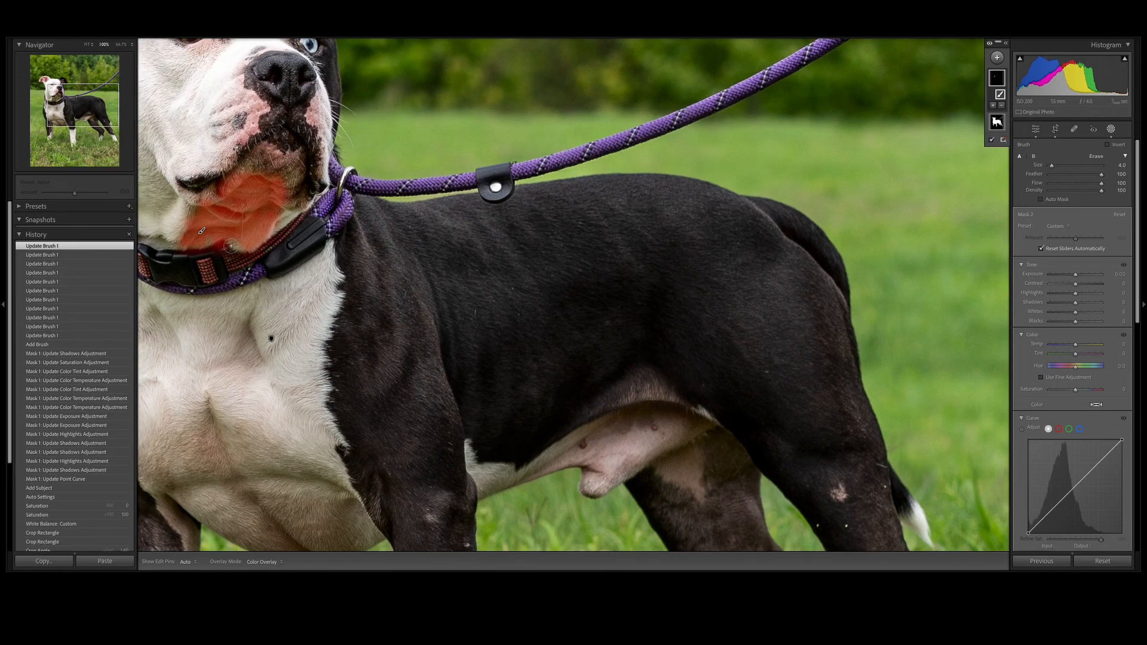
{"action": "key", "text": "]"}
{"action": "left_click_drag", "start_coordinate": [281, 474], "coordinate": [347, 492]}
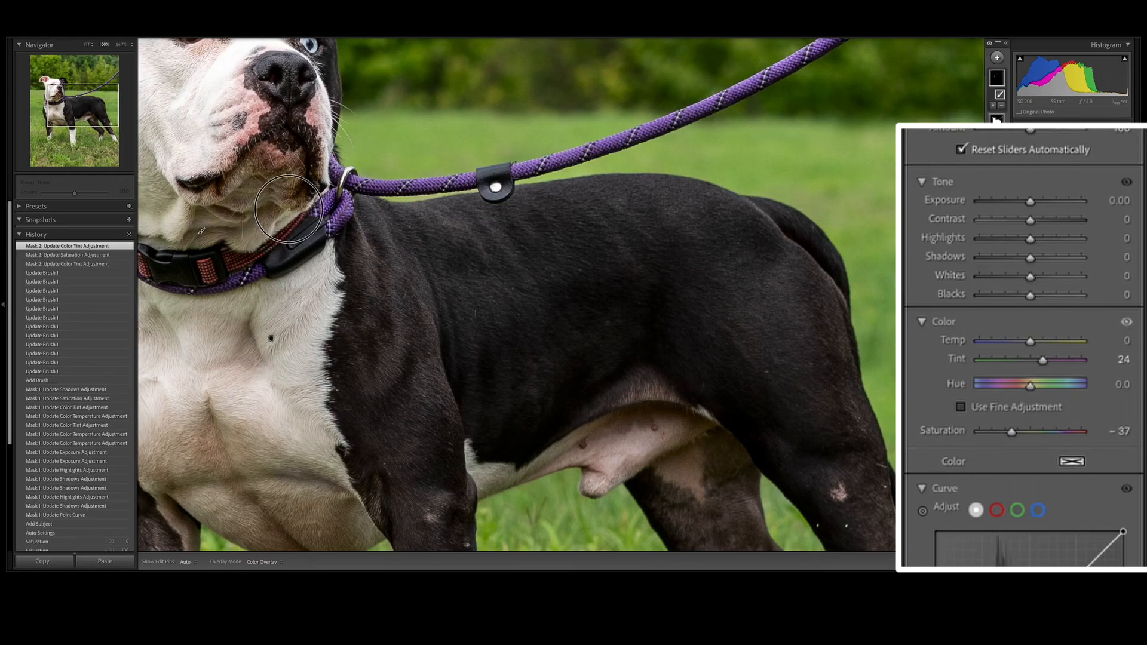
Step: Extend the brush mask over more of the dog's throat and chest, and return to the general edit settings
{"action": "mouse_move", "coordinate": [284, 208]}
{"action": "left_mouse_down"}
{"action": "mouse_move", "coordinate": [288, 177]}
{"action": "mouse_move", "coordinate": [251, 182]}
{"action": "left_mouse_up"}
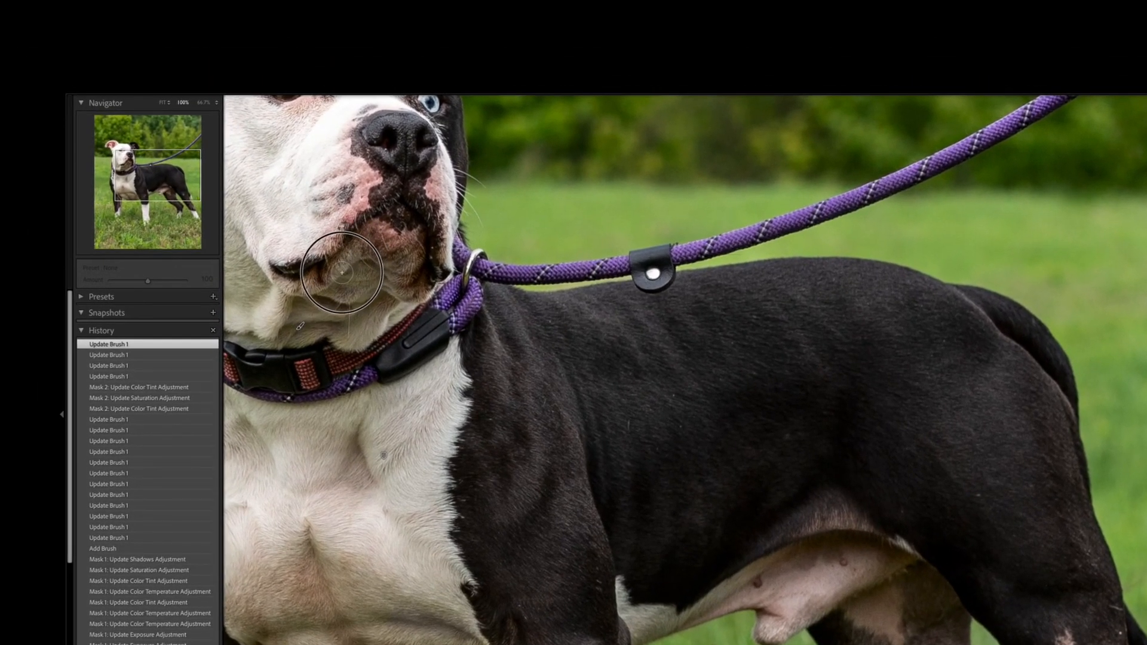
{"action": "left_click", "coordinate": [341, 273]}
{"action": "left_click", "coordinate": [317, 288]}
{"action": "left_click", "coordinate": [291, 303]}
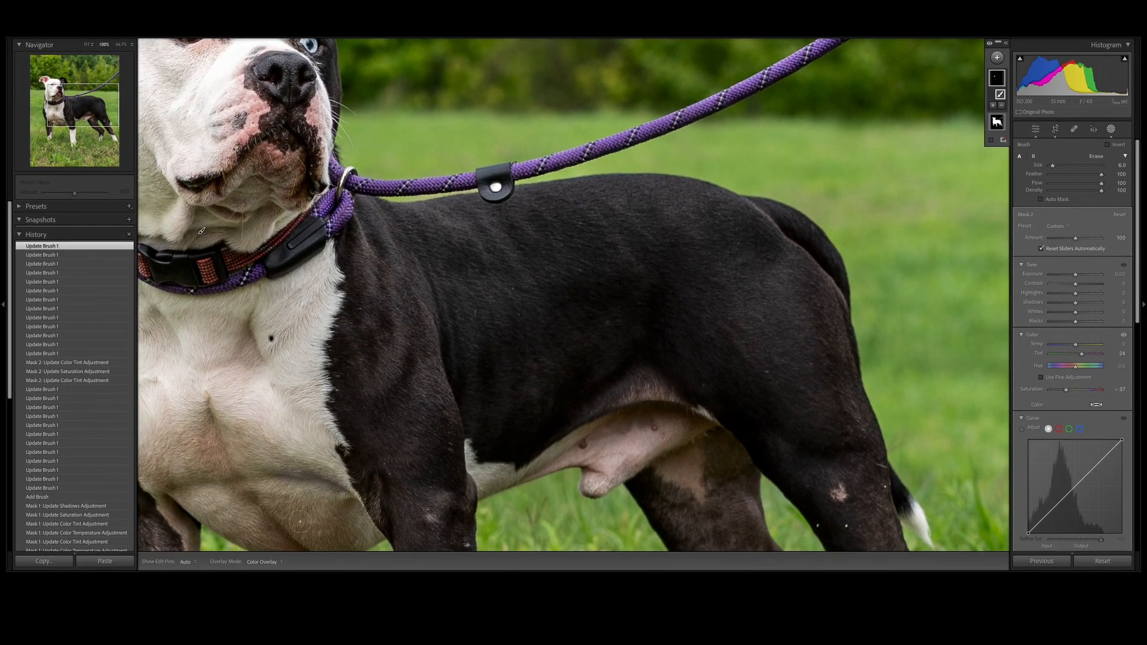
{"action": "left_click", "coordinate": [1035, 130]}
{"action": "key", "text": "z"}
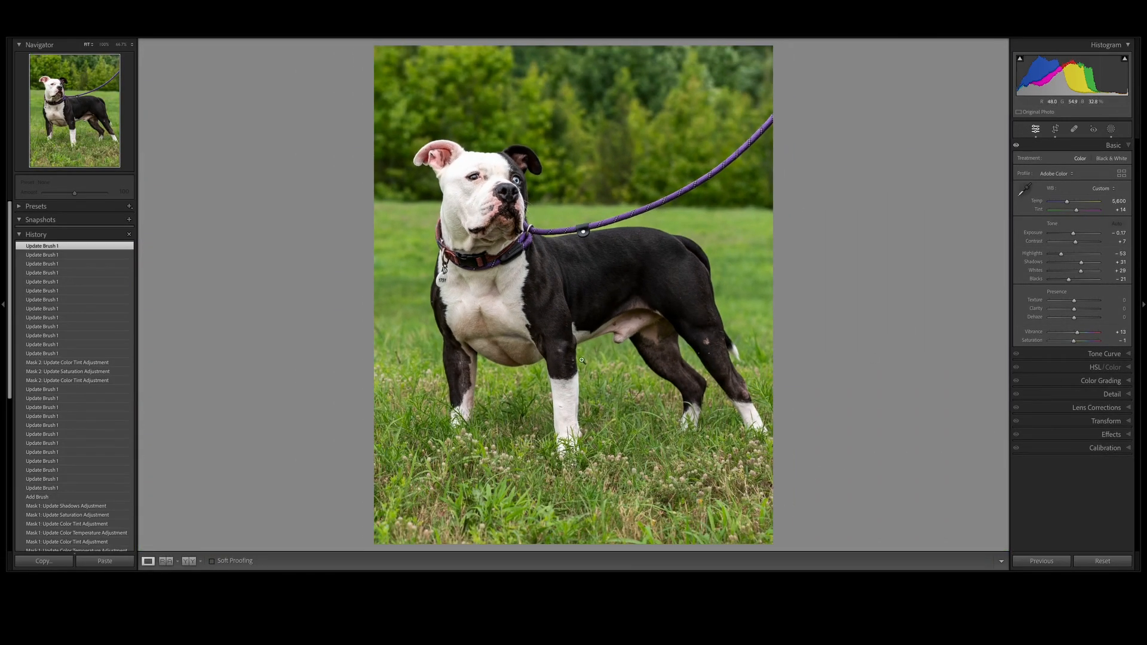
Step: Check the corrected chest fur up close and open the photo in Adobe Photoshop (Beta) for further editing
{"action": "left_click", "coordinate": [496, 328]}
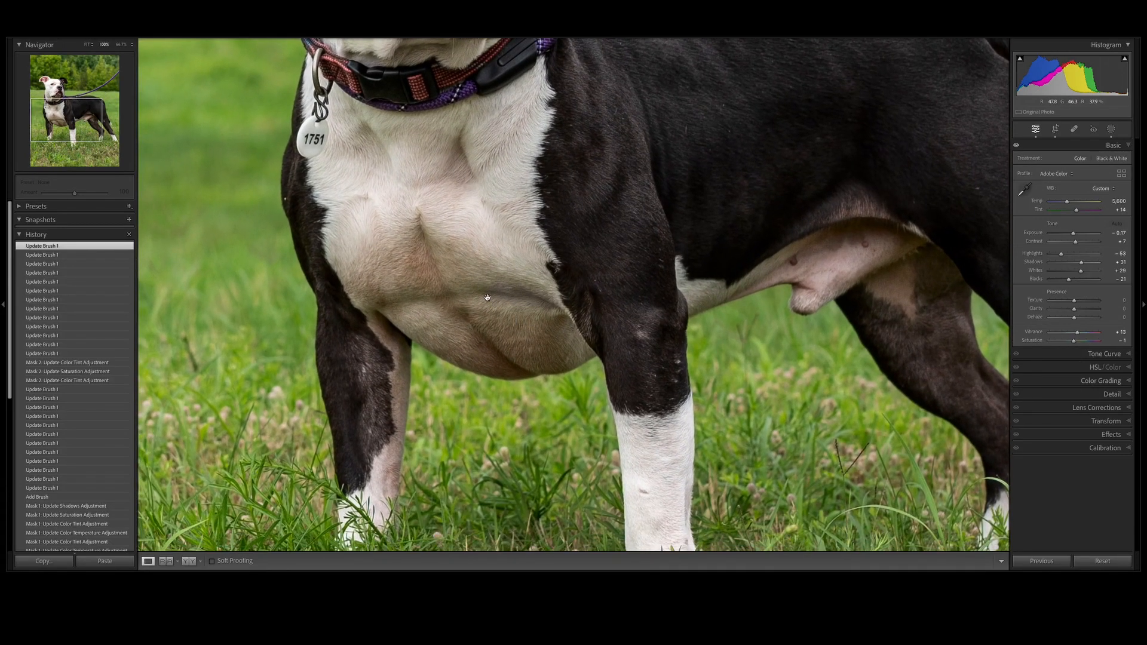
{"action": "left_click", "coordinate": [506, 293]}
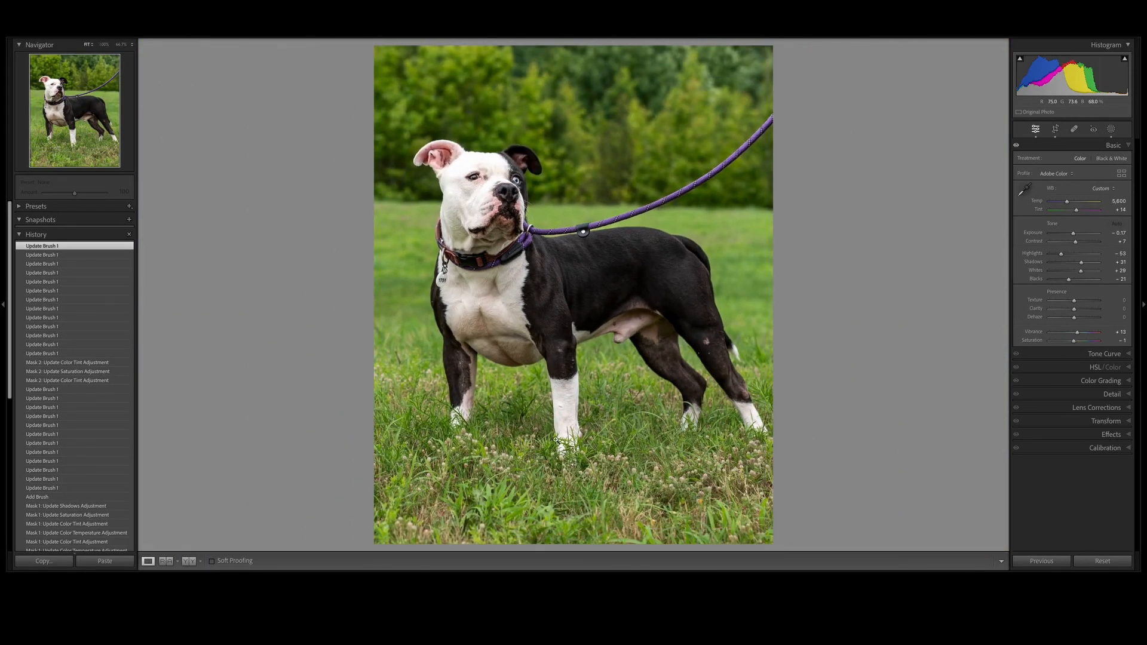
{"action": "right_click", "coordinate": [478, 406]}
{"action": "mouse_move", "coordinate": [456, 359]}
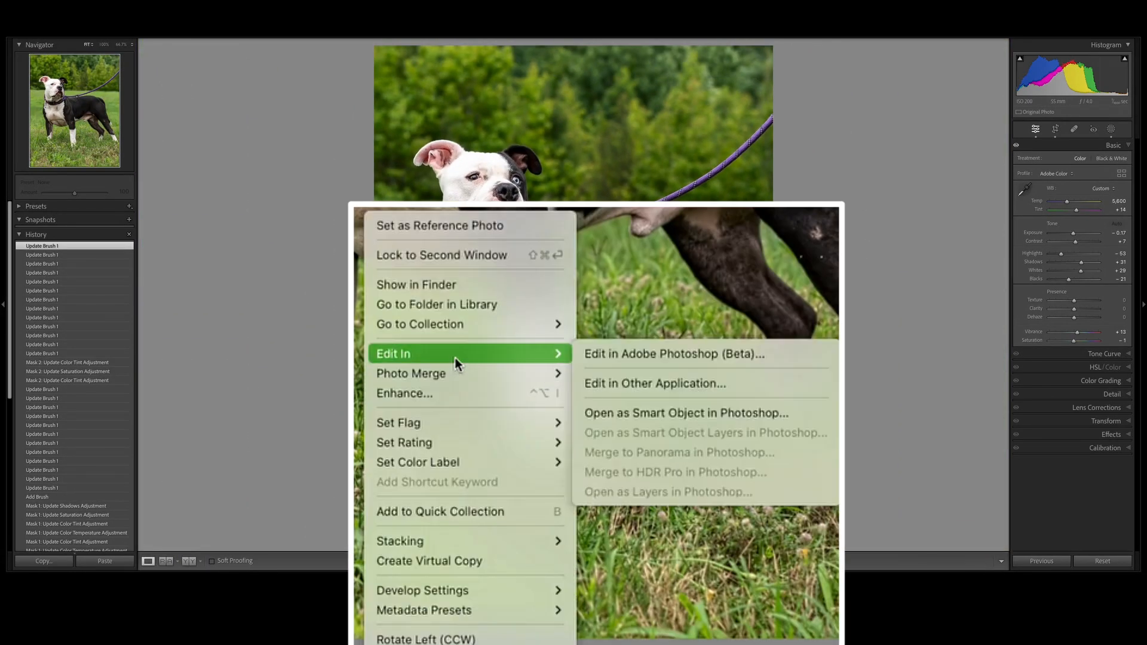
{"action": "left_click", "coordinate": [786, 352]}
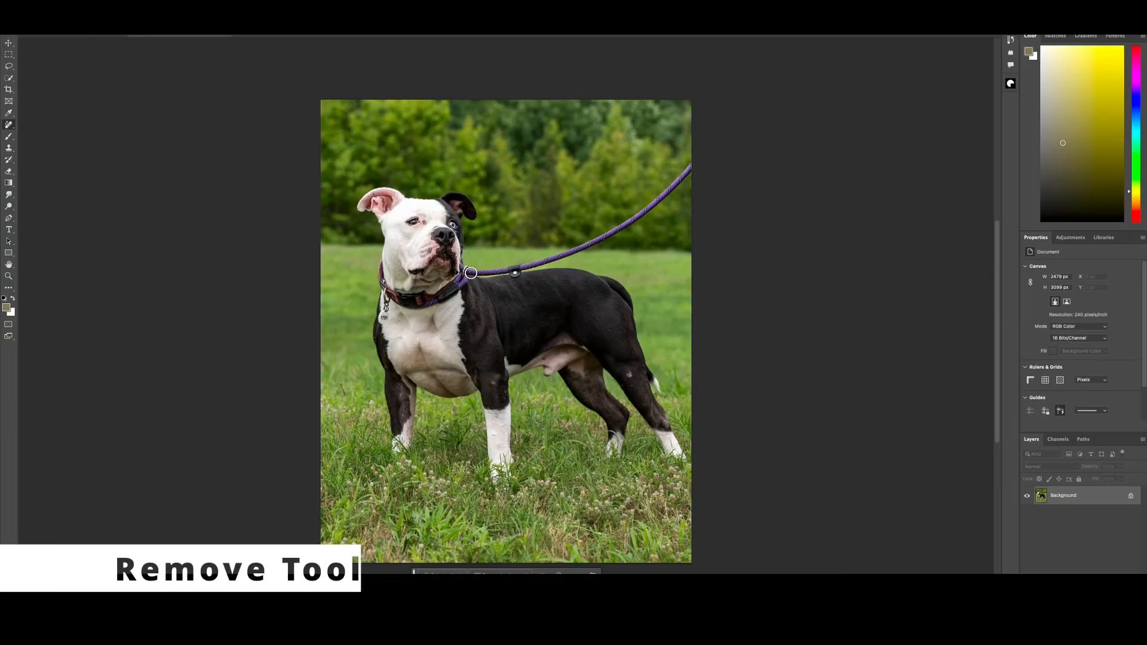
Step: Erase the purple leash from the black stopper up to the photo's edge with the Remove tool
{"action": "key", "text": "ctrl+plus"}
{"action": "key", "text": "ctrl+plus"}
{"action": "key", "text": "ctrl+plus"}
{"action": "scroll", "coordinate": [461, 251], "scroll_direction": "up", "scroll_amount": 5}
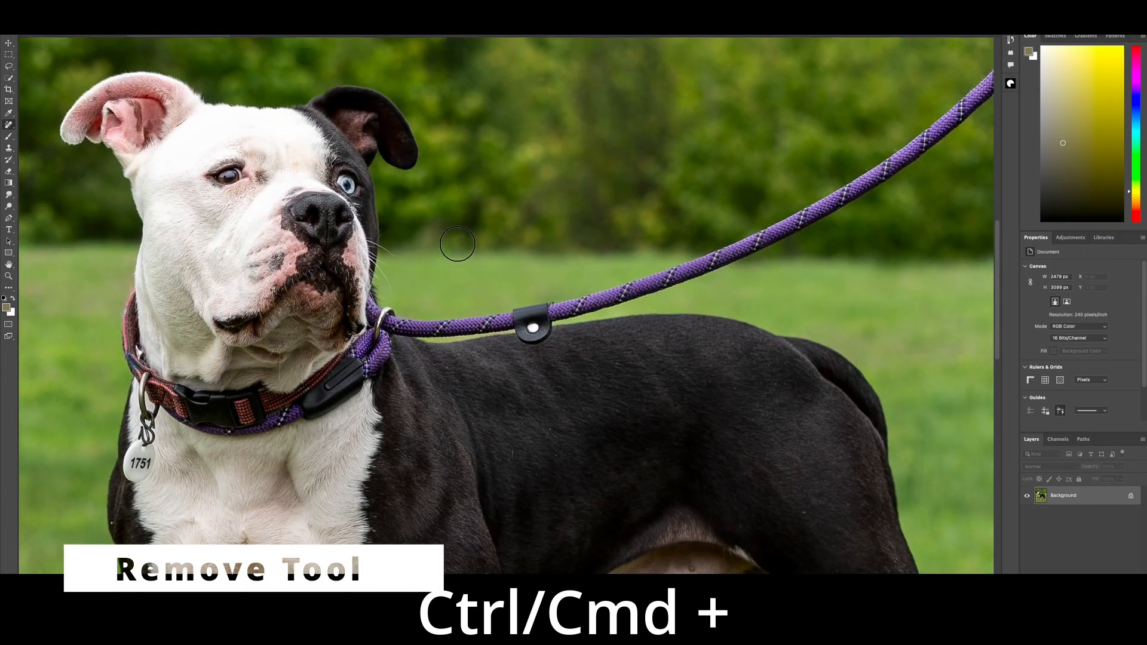
{"action": "scroll", "coordinate": [457, 244], "scroll_direction": "right", "scroll_amount": 3}
{"action": "scroll", "coordinate": [440, 253], "scroll_direction": "up", "scroll_amount": 2}
{"action": "left_click_drag", "start_coordinate": [281, 379], "coordinate": [382, 377]}
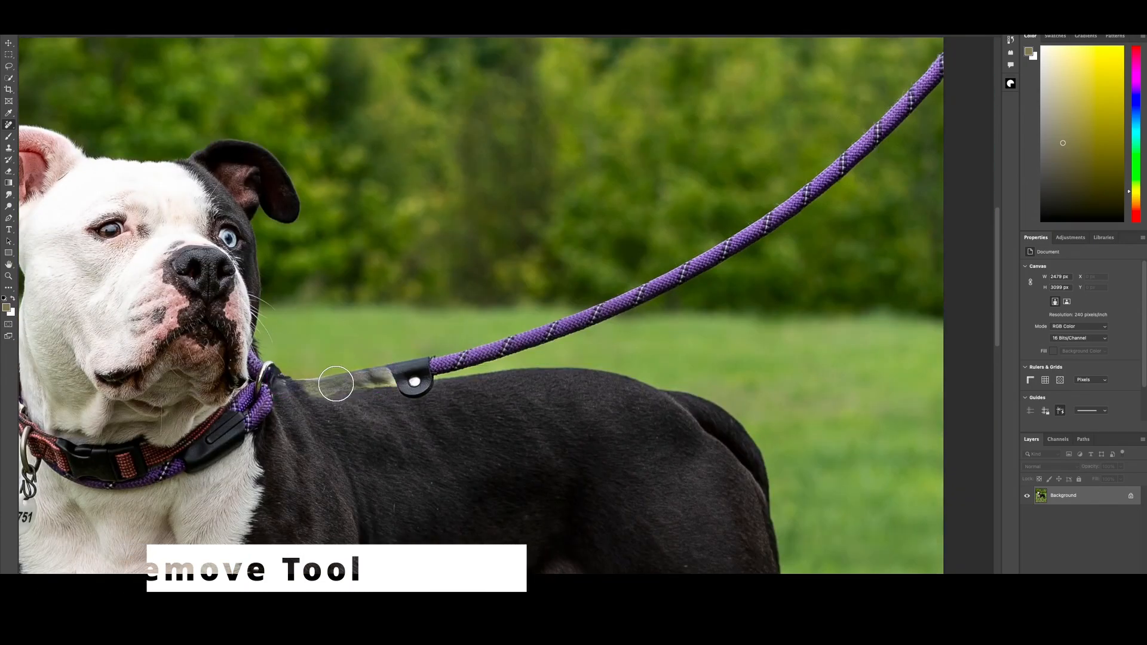
{"action": "key", "text": "ctrl+z"}
{"action": "mouse_move", "coordinate": [449, 364]}
{"action": "left_mouse_down"}
{"action": "mouse_move", "coordinate": [590, 317]}
{"action": "mouse_move", "coordinate": [740, 239]}
{"action": "mouse_move", "coordinate": [809, 192]}
{"action": "mouse_move", "coordinate": [970, 37]}
{"action": "left_mouse_up"}
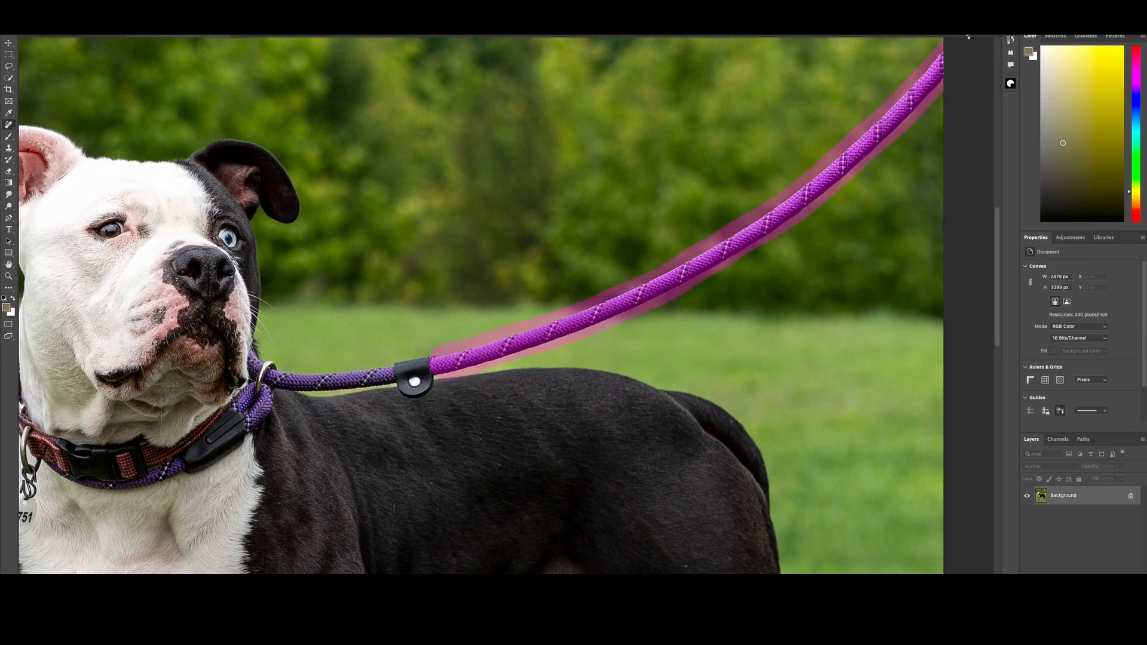
{"action": "left_click_drag", "start_coordinate": [482, 356], "coordinate": [442, 363]}
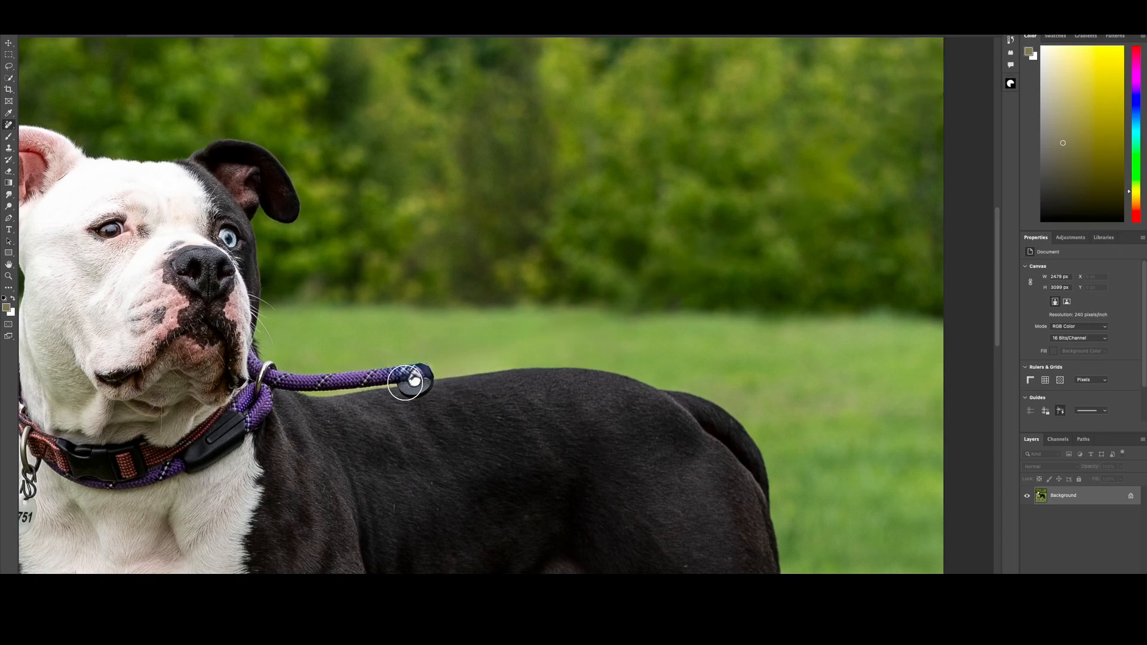
Step: Remove the remaining leash section and black stopper up to the collar ring with a smaller brush, and clean the purple residue from the fur
{"action": "key", "text": "super+plus"}
{"action": "key", "text": "super+plus"}
{"action": "scroll", "coordinate": [357, 302], "scroll_direction": "left", "scroll_amount": 7}
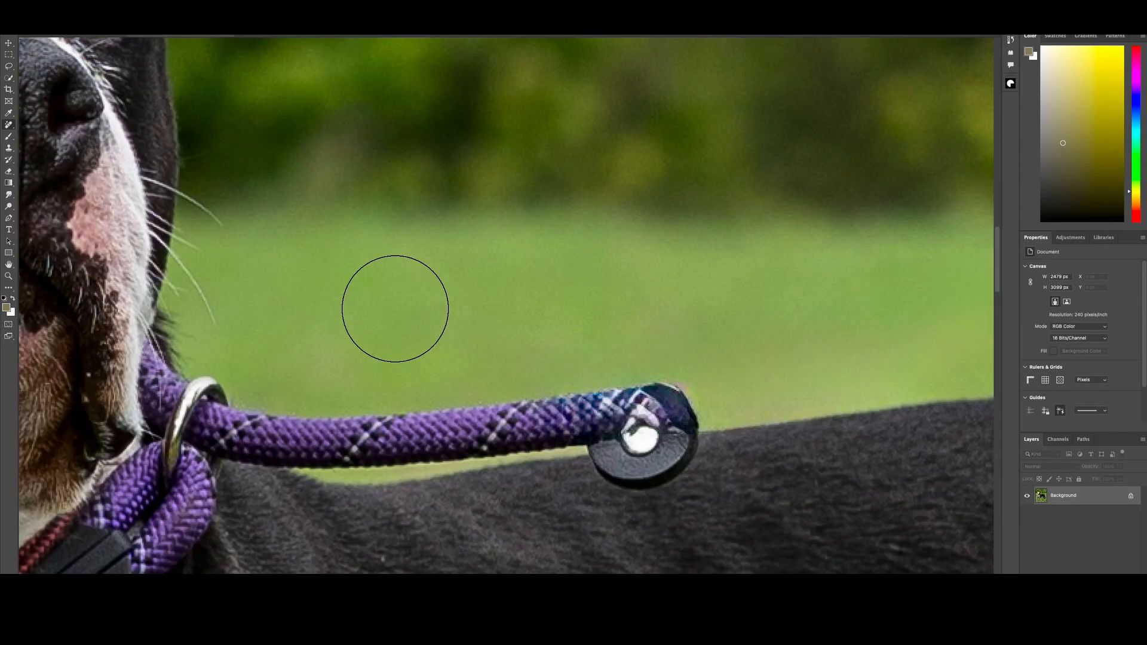
{"action": "scroll", "coordinate": [413, 310], "scroll_direction": "down", "scroll_amount": 1}
{"action": "key", "text": "bracketleft"}
{"action": "key", "text": "bracketleft"}
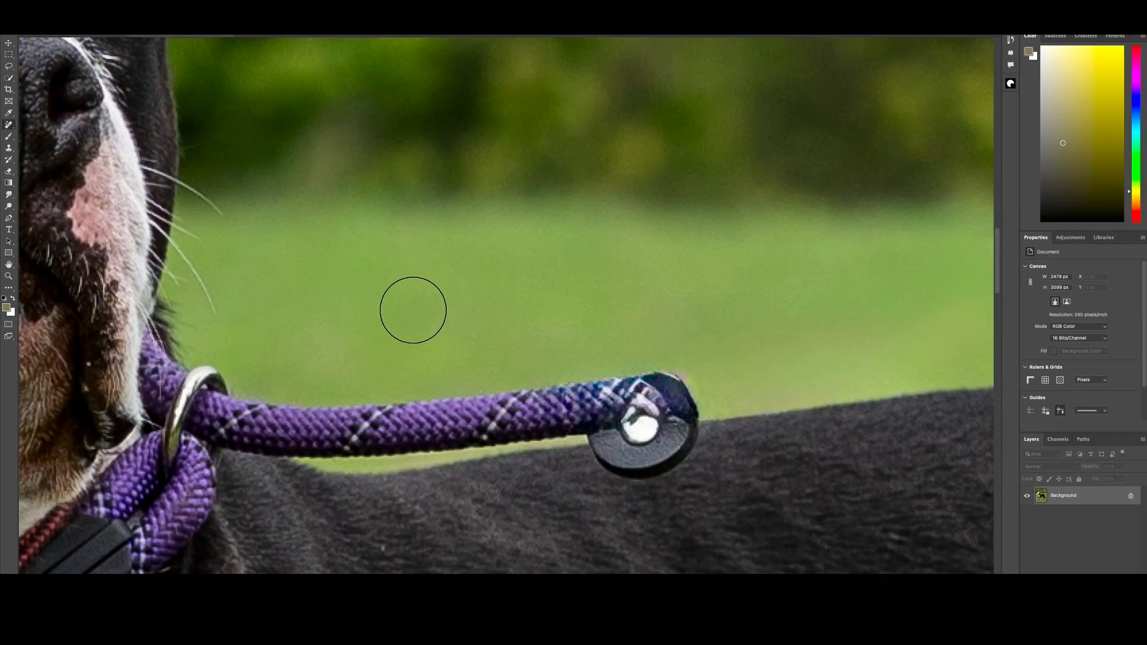
{"action": "mouse_move", "coordinate": [622, 394]}
{"action": "left_mouse_down"}
{"action": "mouse_move", "coordinate": [634, 447]}
{"action": "mouse_move", "coordinate": [655, 447]}
{"action": "mouse_move", "coordinate": [674, 412]}
{"action": "mouse_move", "coordinate": [656, 396]}
{"action": "mouse_move", "coordinate": [623, 393]}
{"action": "mouse_move", "coordinate": [524, 414]}
{"action": "mouse_move", "coordinate": [288, 432]}
{"action": "mouse_move", "coordinate": [209, 417]}
{"action": "mouse_move", "coordinate": [438, 418]}
{"action": "left_mouse_up"}
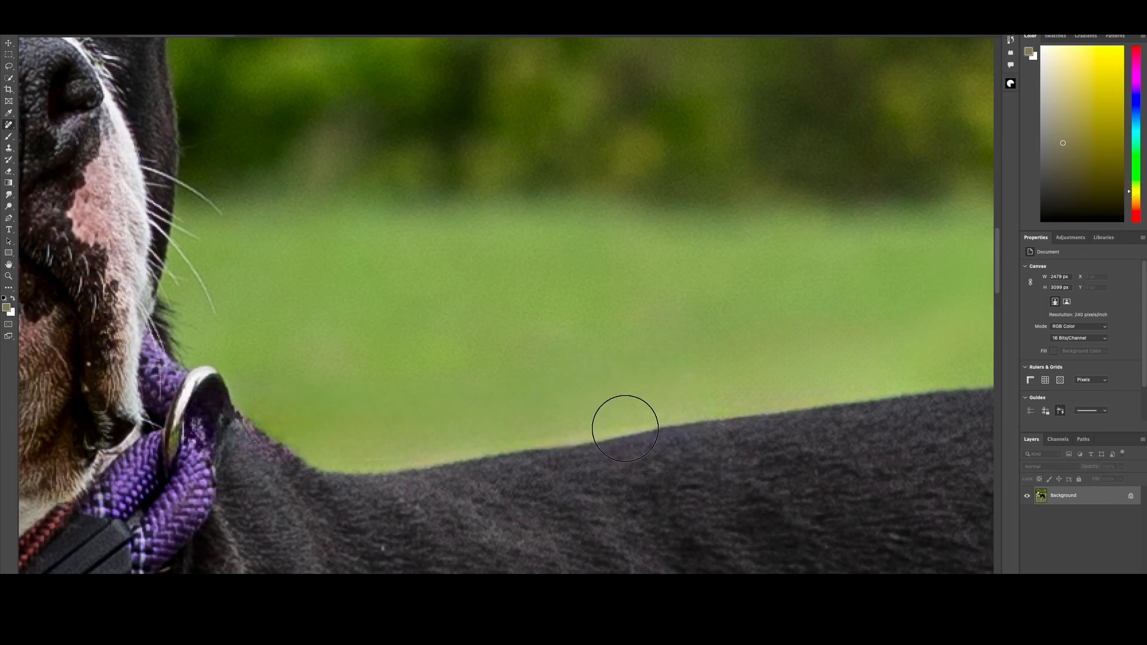
{"action": "scroll", "coordinate": [625, 428], "scroll_direction": "left", "scroll_amount": 5}
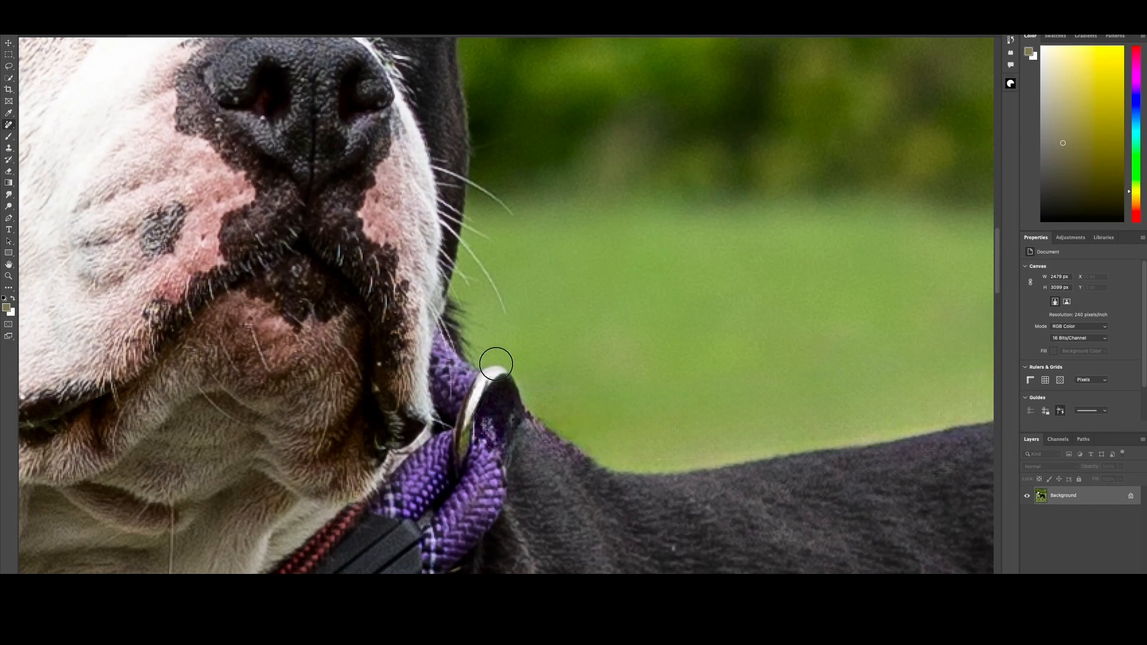
{"action": "mouse_move", "coordinate": [526, 413]}
{"action": "left_mouse_down"}
{"action": "mouse_move", "coordinate": [592, 454]}
{"action": "mouse_move", "coordinate": [577, 466]}
{"action": "mouse_move", "coordinate": [527, 422]}
{"action": "mouse_move", "coordinate": [583, 466]}
{"action": "left_mouse_up"}
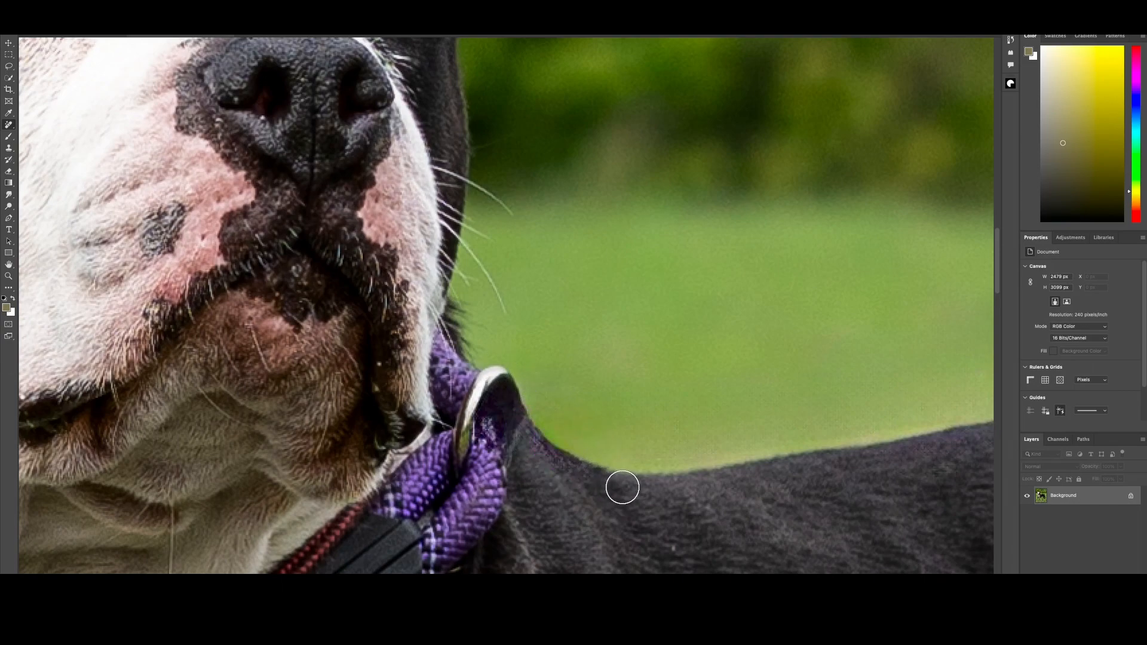
Step: Examine the whole photo for leftover leash traces along the dog's back, the background and the grass
{"action": "scroll", "coordinate": [780, 447], "scroll_direction": "down", "scroll_amount": 2}
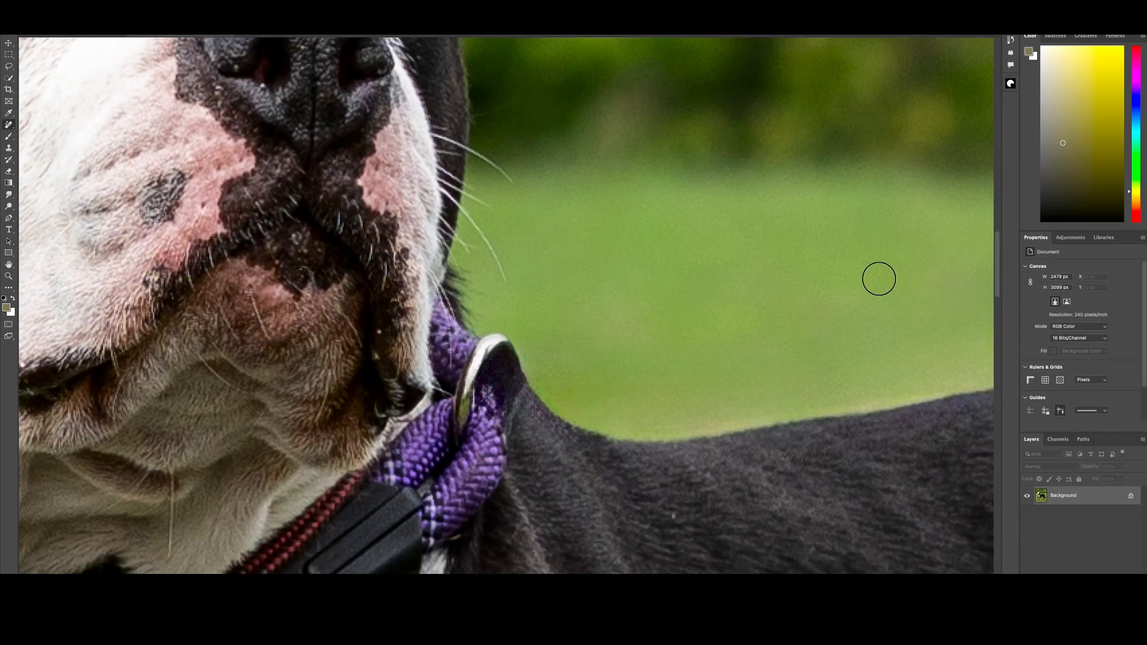
{"action": "scroll", "coordinate": [878, 278], "scroll_direction": "down", "scroll_amount": 5}
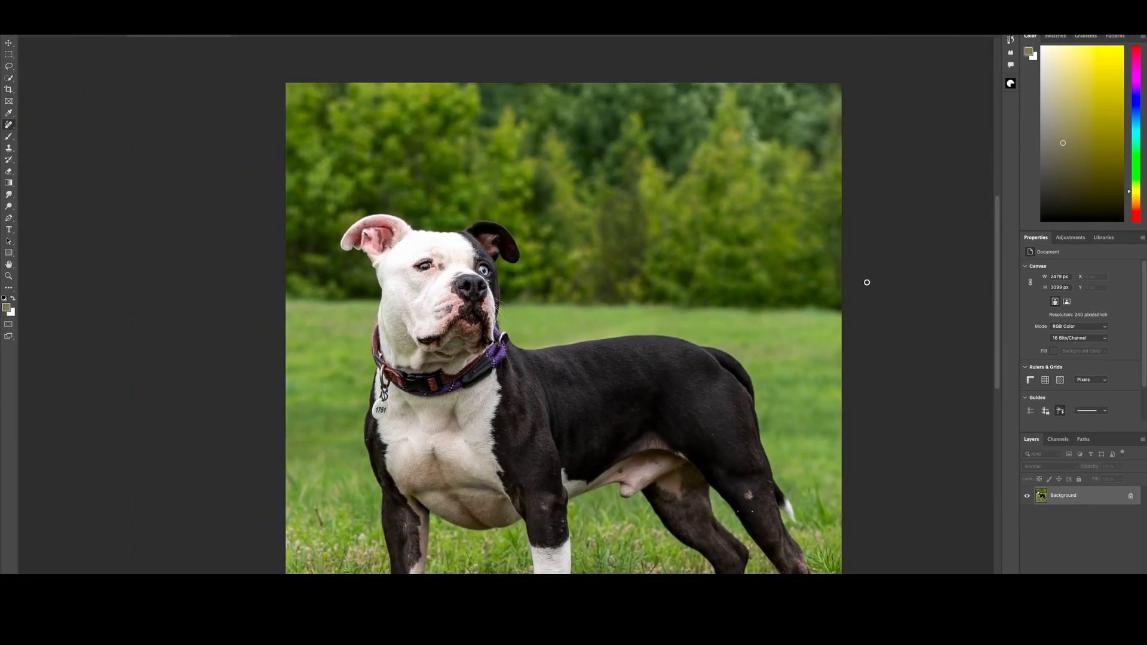
{"action": "scroll", "coordinate": [558, 432], "scroll_direction": "down", "scroll_amount": 5}
{"action": "scroll", "coordinate": [545, 409], "scroll_direction": "up", "scroll_amount": 5}
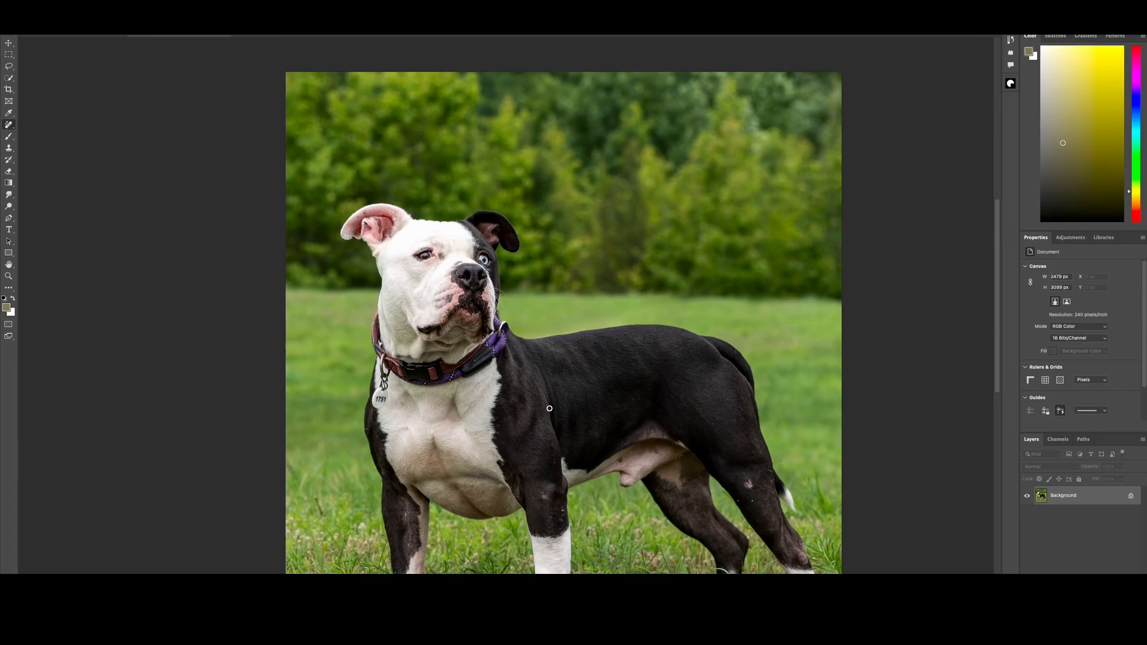
{"action": "scroll", "coordinate": [549, 407], "scroll_direction": "down", "scroll_amount": 4}
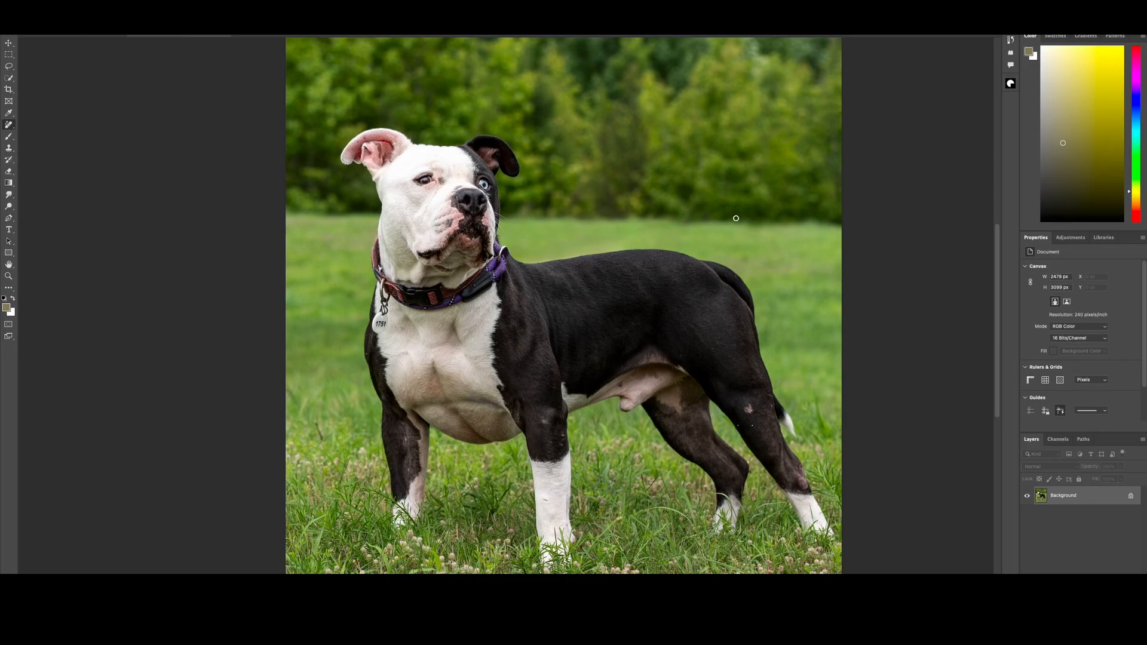
{"action": "scroll", "coordinate": [698, 219], "scroll_direction": "down", "scroll_amount": 4}
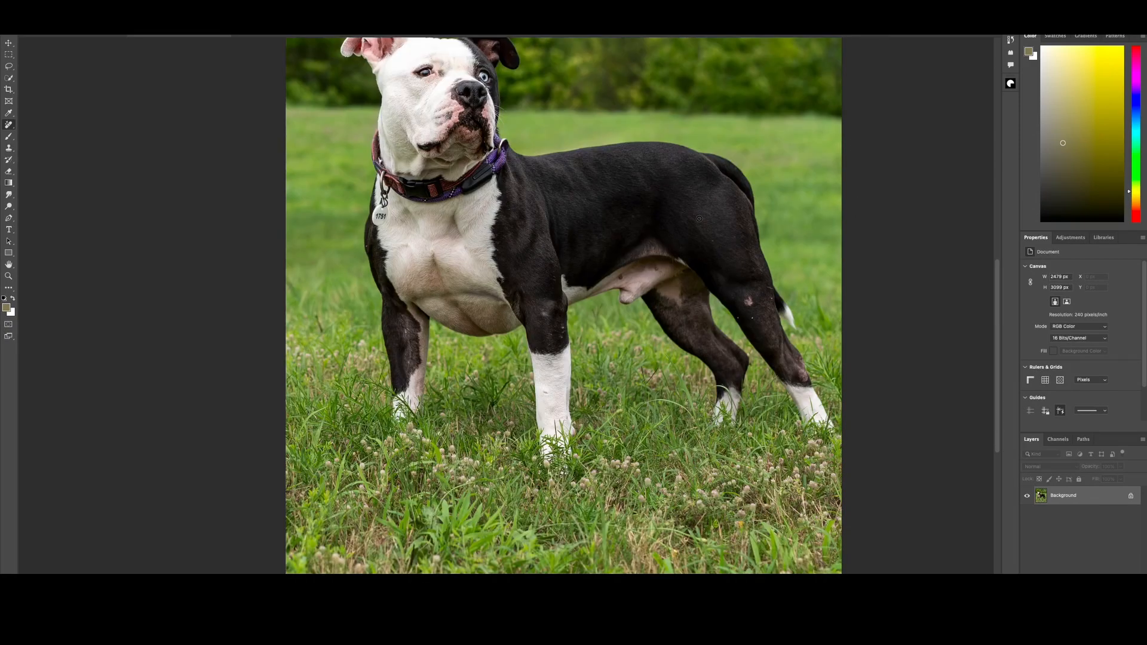
{"action": "scroll", "coordinate": [697, 219], "scroll_direction": "up", "scroll_amount": 10}
{"action": "scroll", "coordinate": [698, 219], "scroll_direction": "down", "scroll_amount": 3}
{"action": "scroll", "coordinate": [525, 468], "scroll_direction": "down", "scroll_amount": 2}
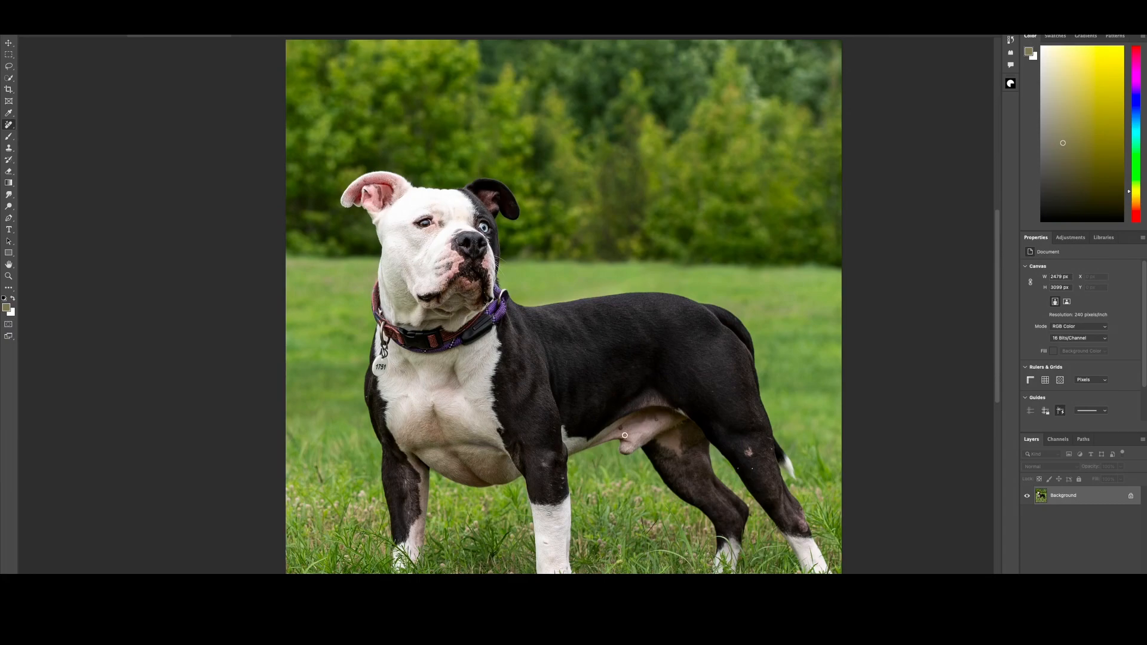
Step: Save the retouched photo and return to its general edit settings in Lightroom Classic
{"action": "left_click", "coordinate": [90, 4]}
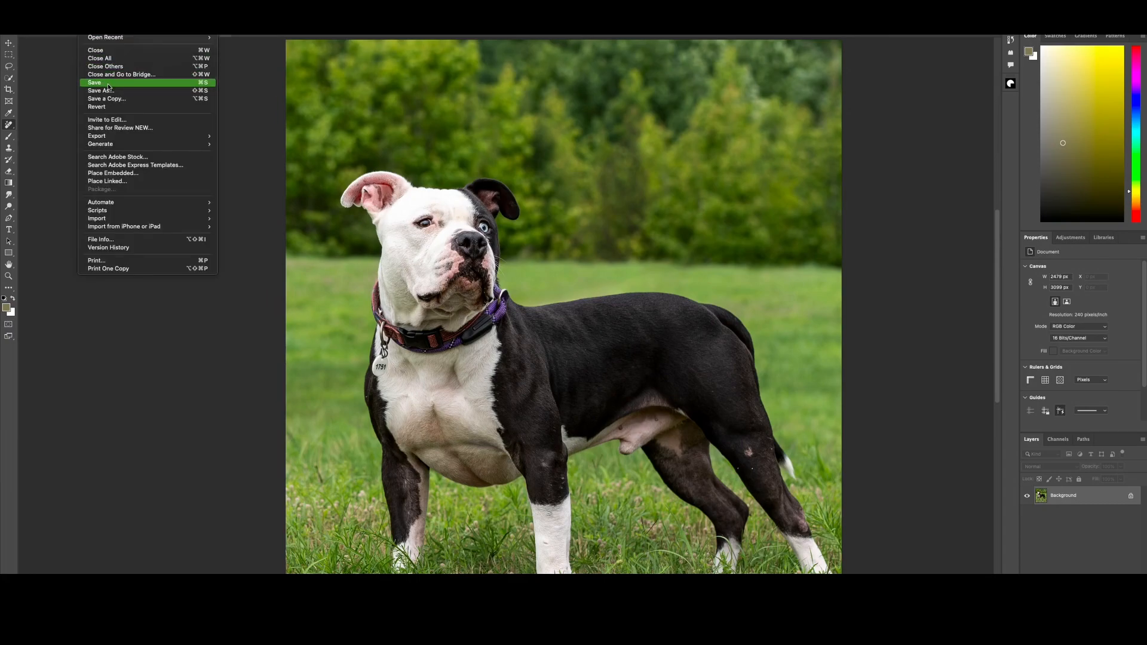
{"action": "left_click", "coordinate": [116, 83]}
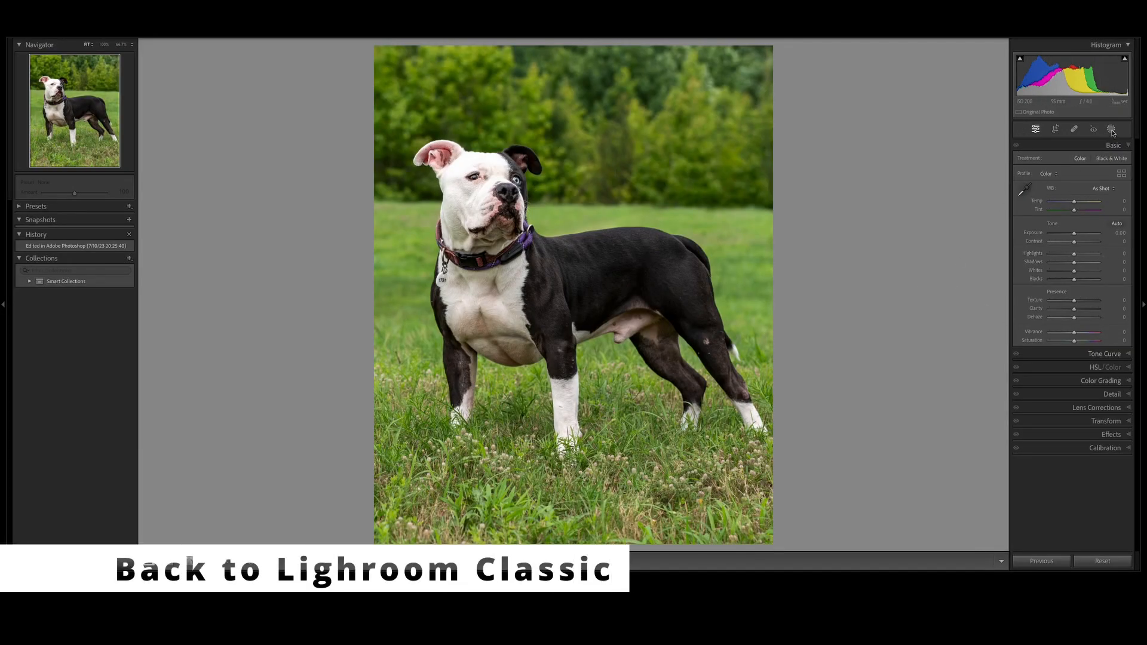
{"action": "key", "text": "shift+w"}
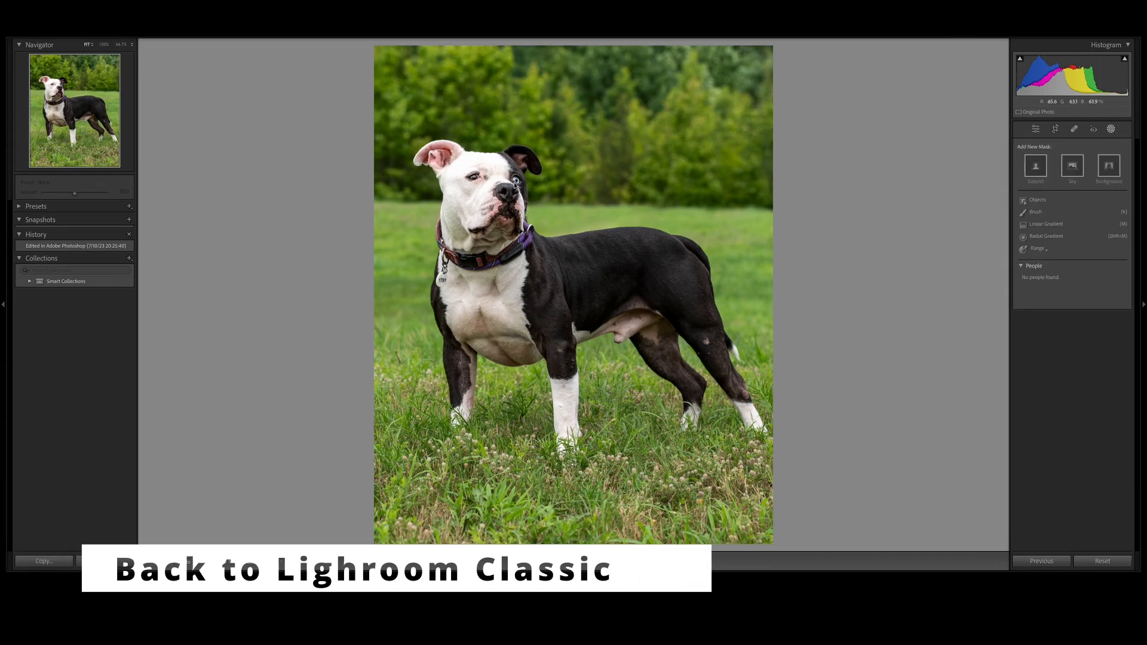
{"action": "left_click", "coordinate": [1035, 129]}
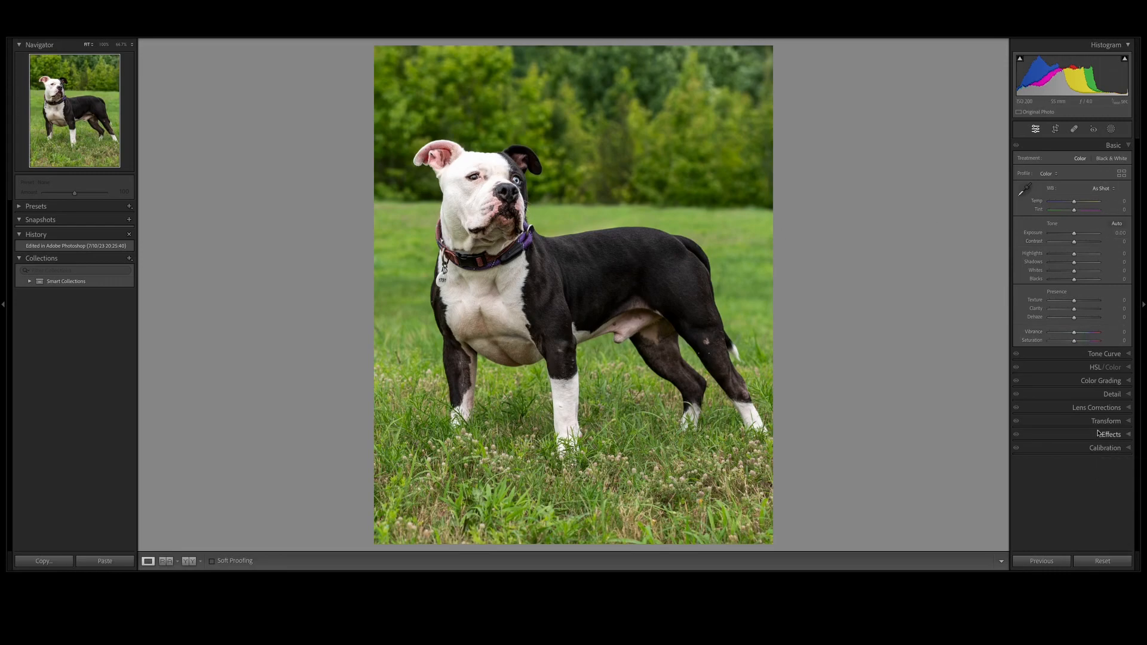
Step: Shift the grass hue in HSL by targeting it in the photo, giving Yellow -13 and Green -27, and compare before and after
{"action": "left_click", "coordinate": [1067, 371]}
{"action": "left_click", "coordinate": [927, 142]}
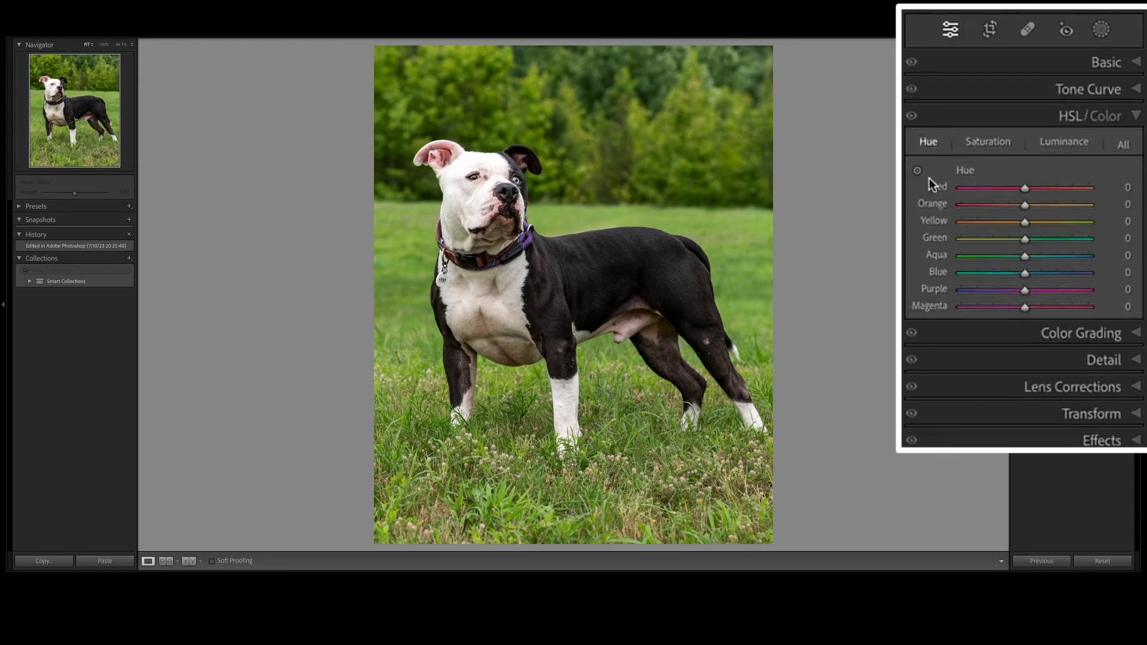
{"action": "left_click", "coordinate": [917, 170]}
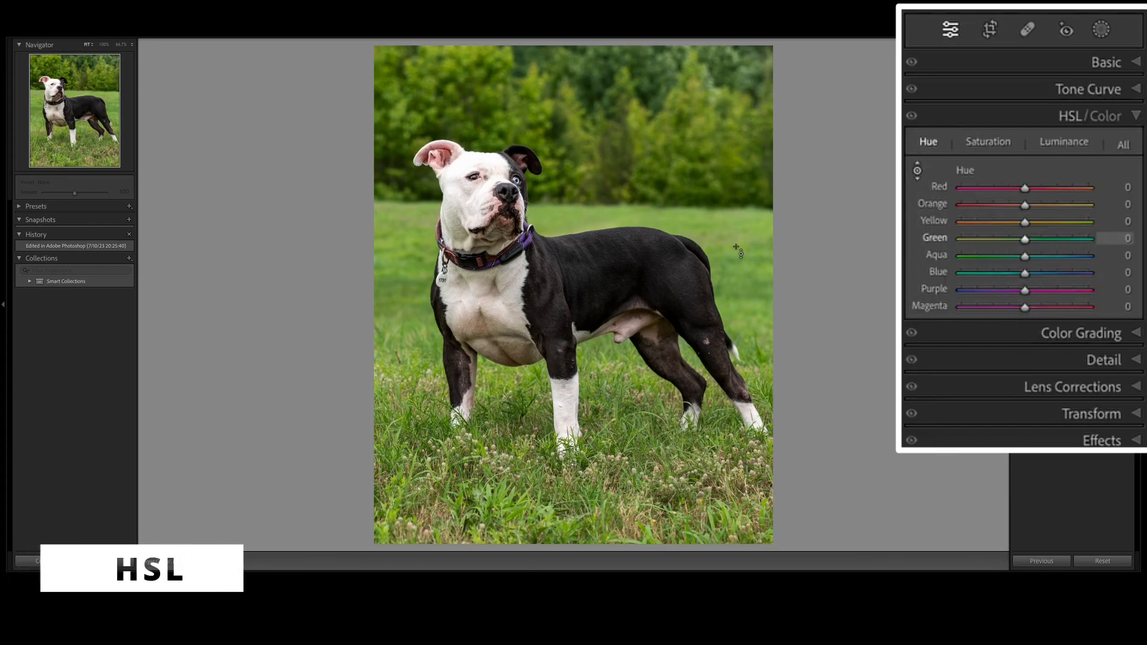
{"action": "left_click_drag", "start_coordinate": [736, 244], "coordinate": [736, 263]}
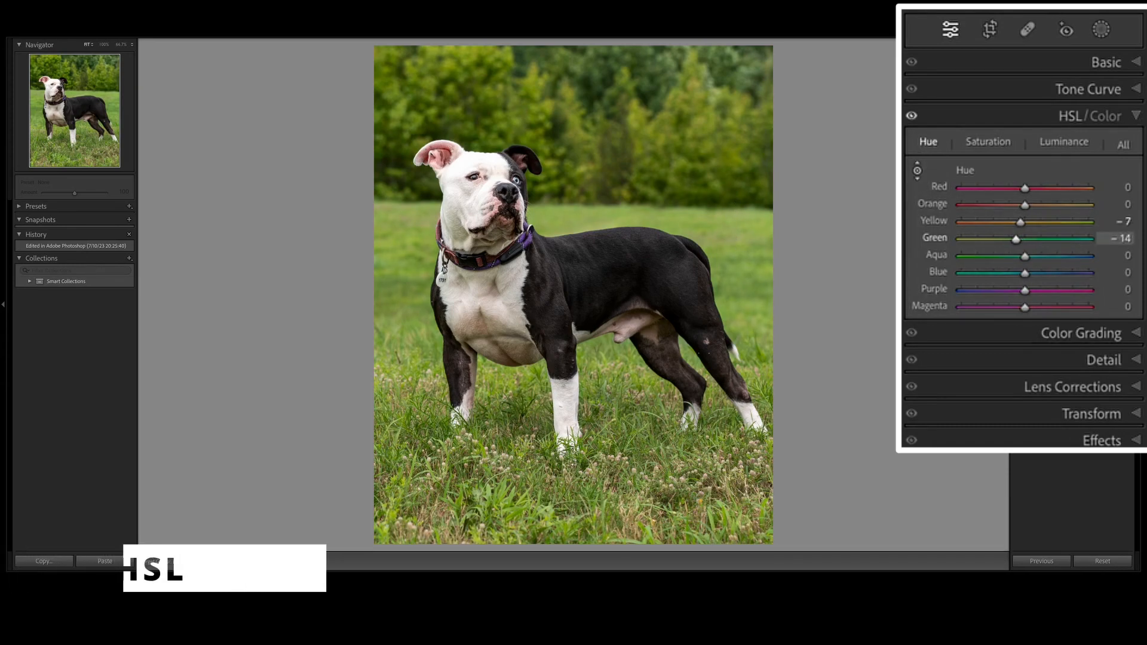
{"action": "left_click", "coordinate": [912, 118]}
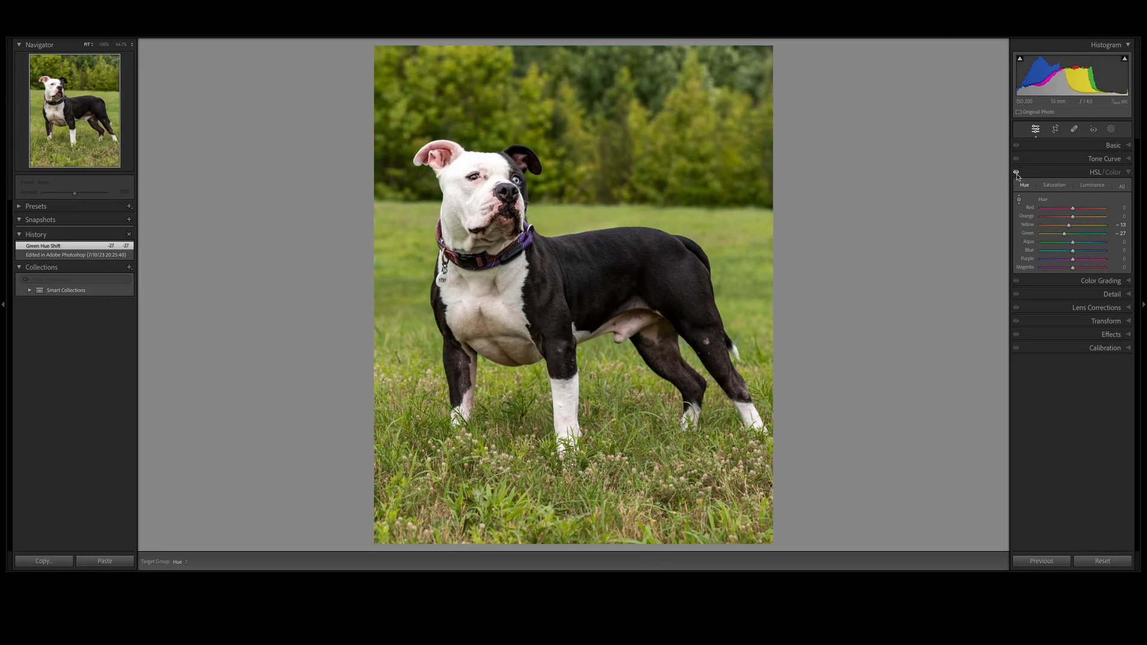
Step: Lower the grass saturation in HSL by targeting it in the photo, giving Yellow -3 and Green -14, and compare before and after
{"action": "left_click", "coordinate": [1053, 186]}
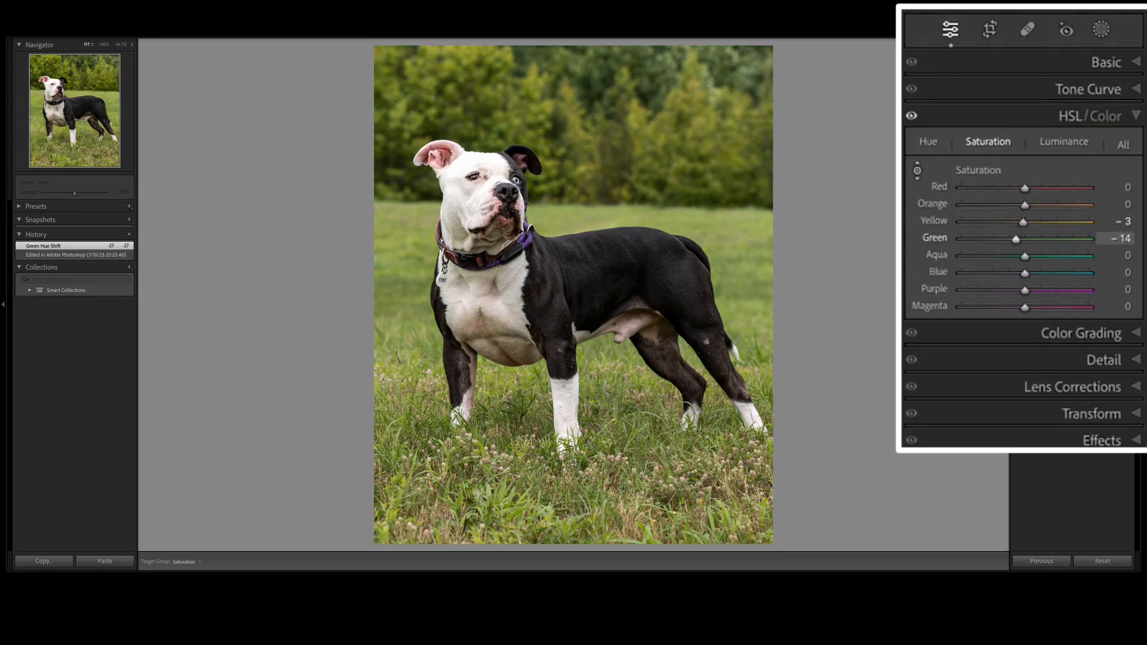
{"action": "left_click_drag", "start_coordinate": [745, 278], "coordinate": [744, 278]}
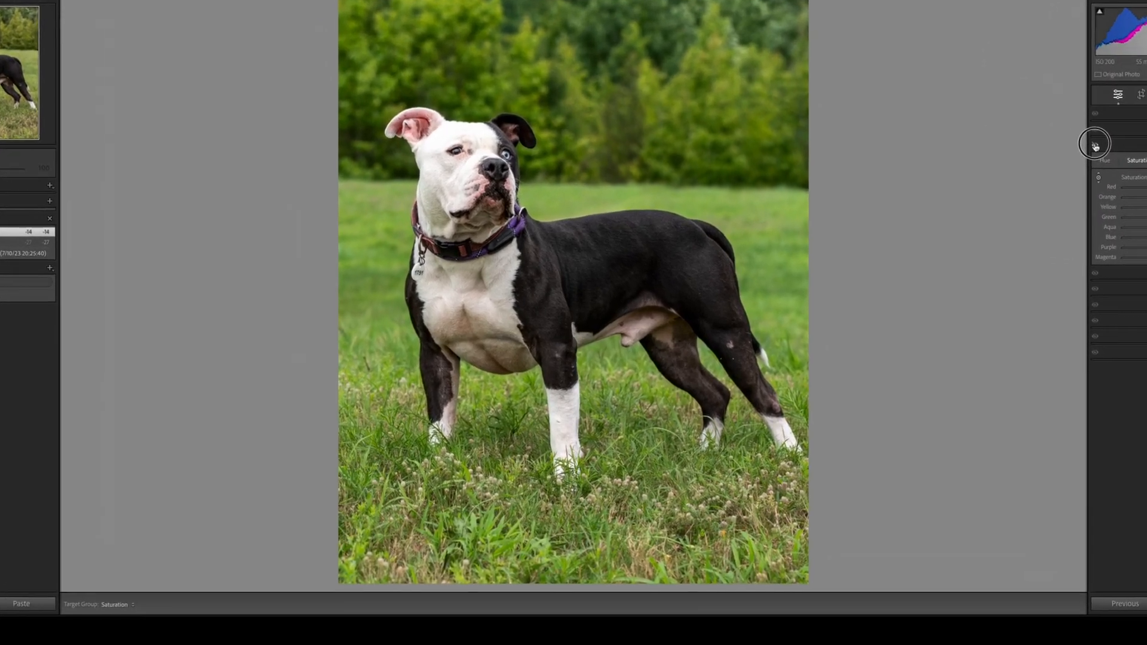
{"action": "left_click", "coordinate": [1016, 172]}
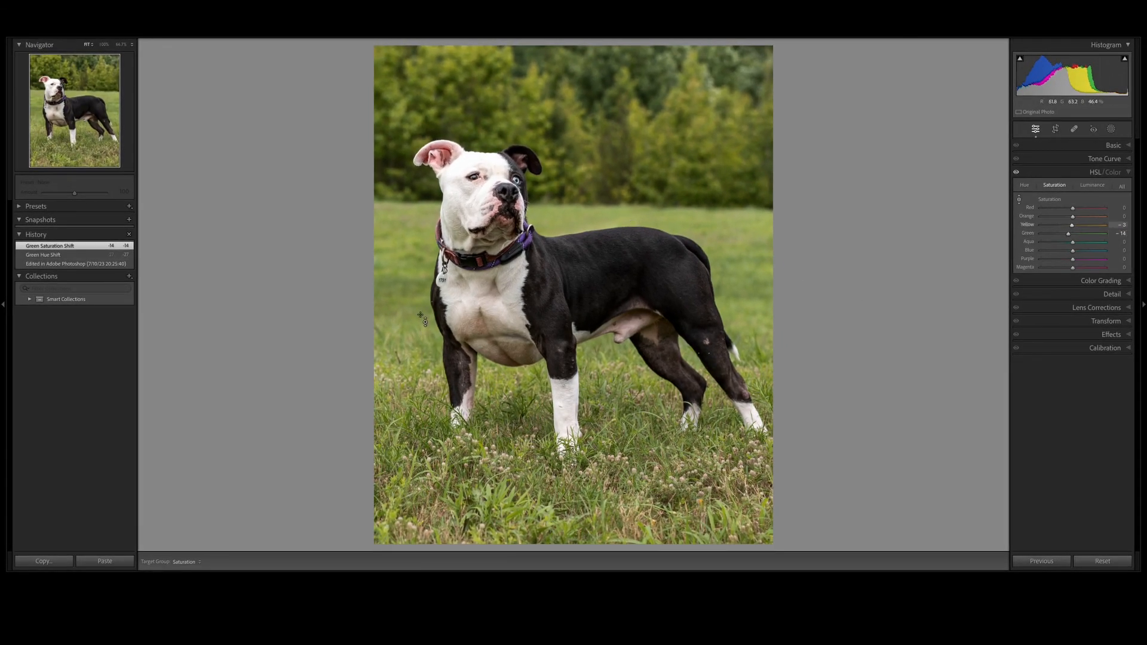
Step: Add a post-crop vignette with Highlight Priority style and an Amount of -15
{"action": "left_click", "coordinate": [1121, 335]}
{"action": "left_click_drag", "start_coordinate": [1118, 270], "coordinate": [1111, 270]}
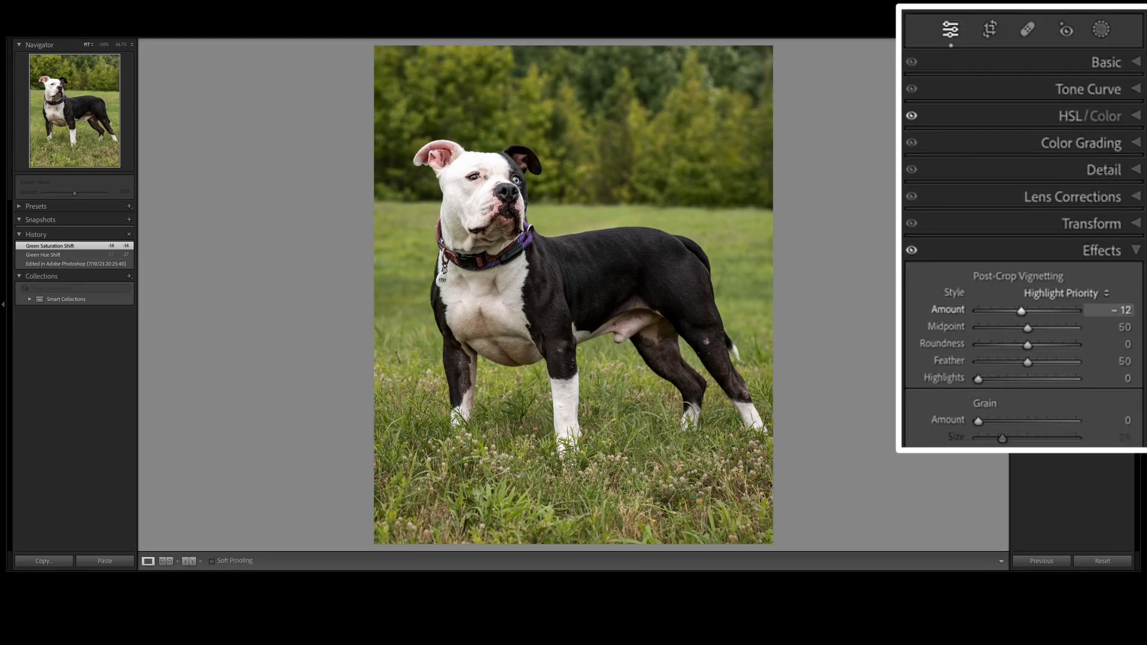
{"action": "left_click_drag", "start_coordinate": [1114, 310], "coordinate": [1111, 310]}
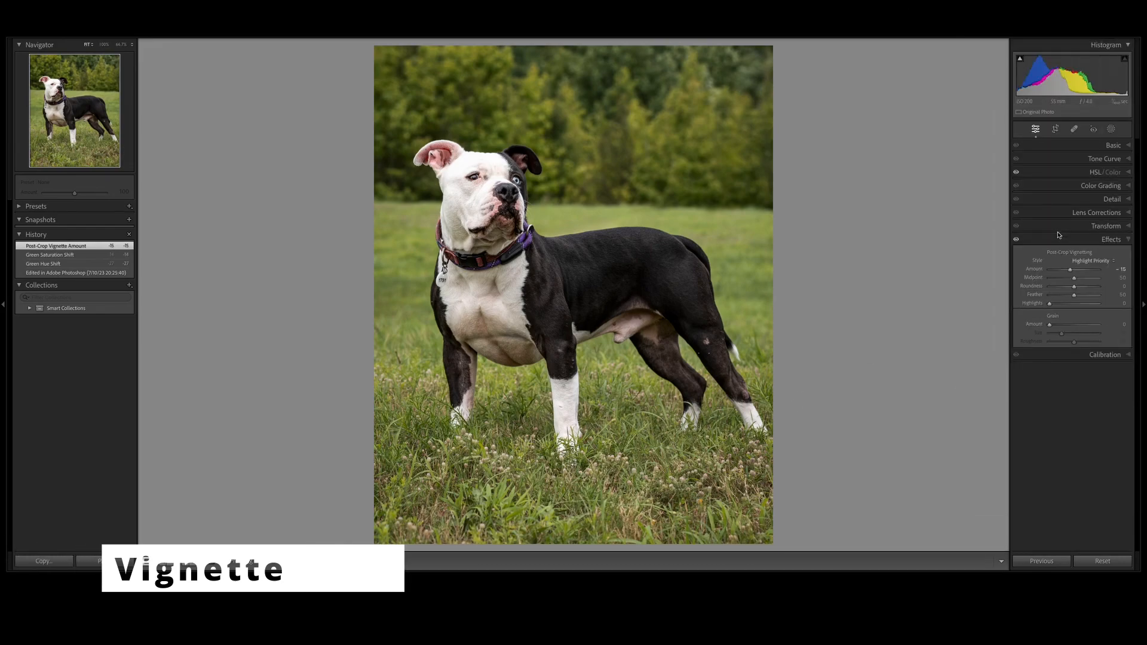
Step: Raise the photo's overall Exposure to +0.10
{"action": "key", "text": "equal"}
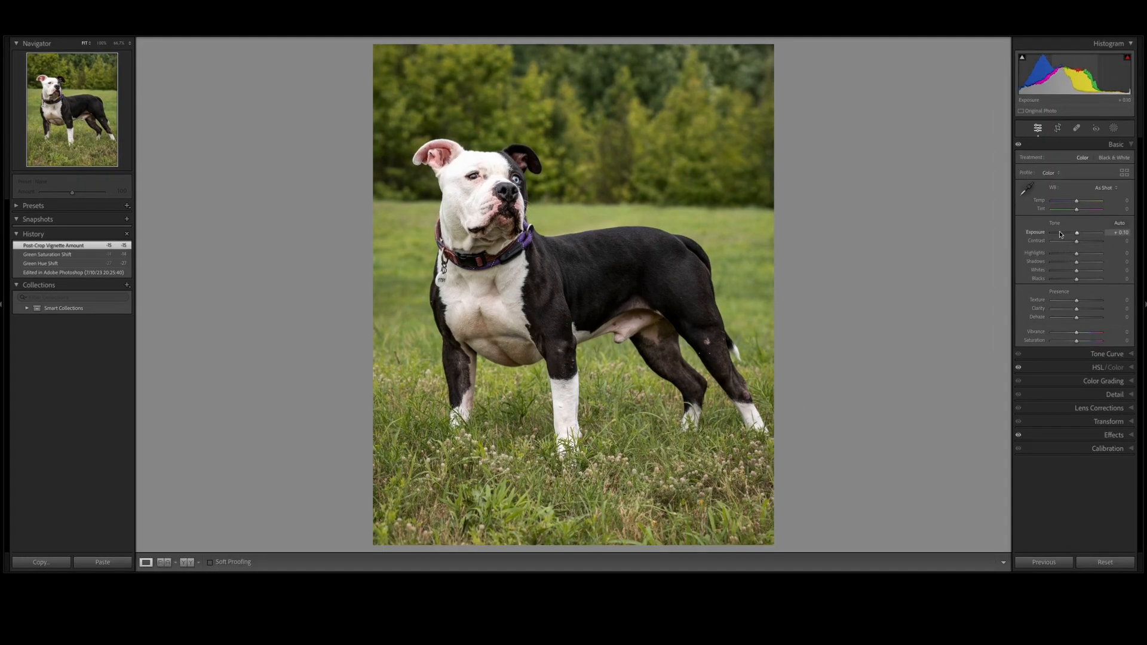